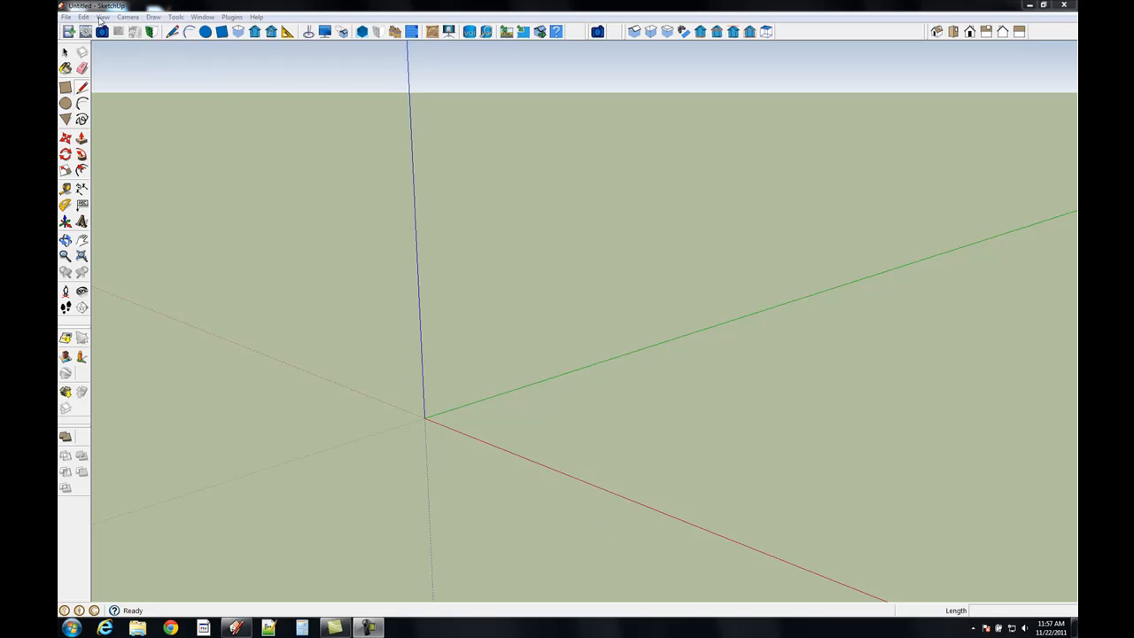
pyautogui.click(102, 18)
pyautogui.moveTo(117, 35)
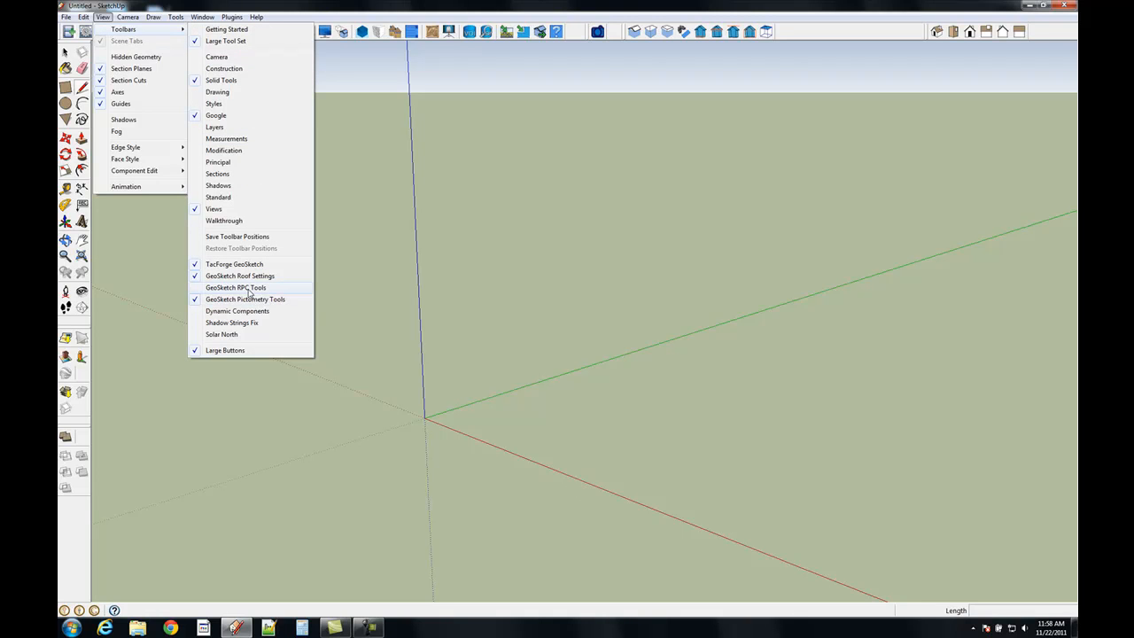
pyautogui.click(446, 12)
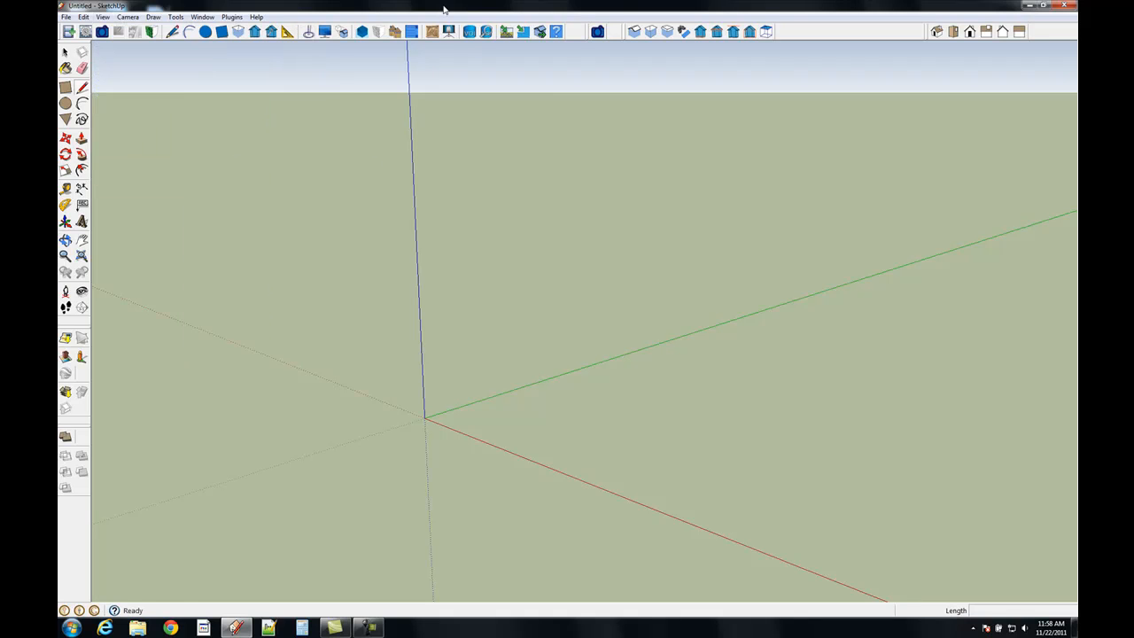
# Start the Pictometry image tool and set the model to geolocate on the first footprint
pyautogui.click(598, 33)
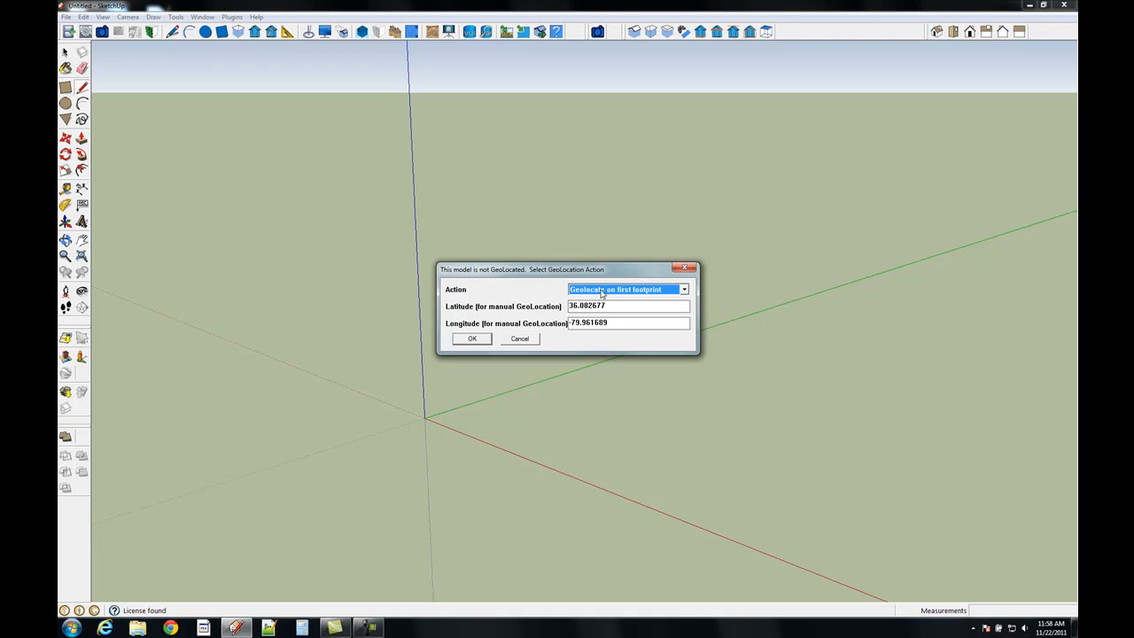
pyautogui.click(685, 290)
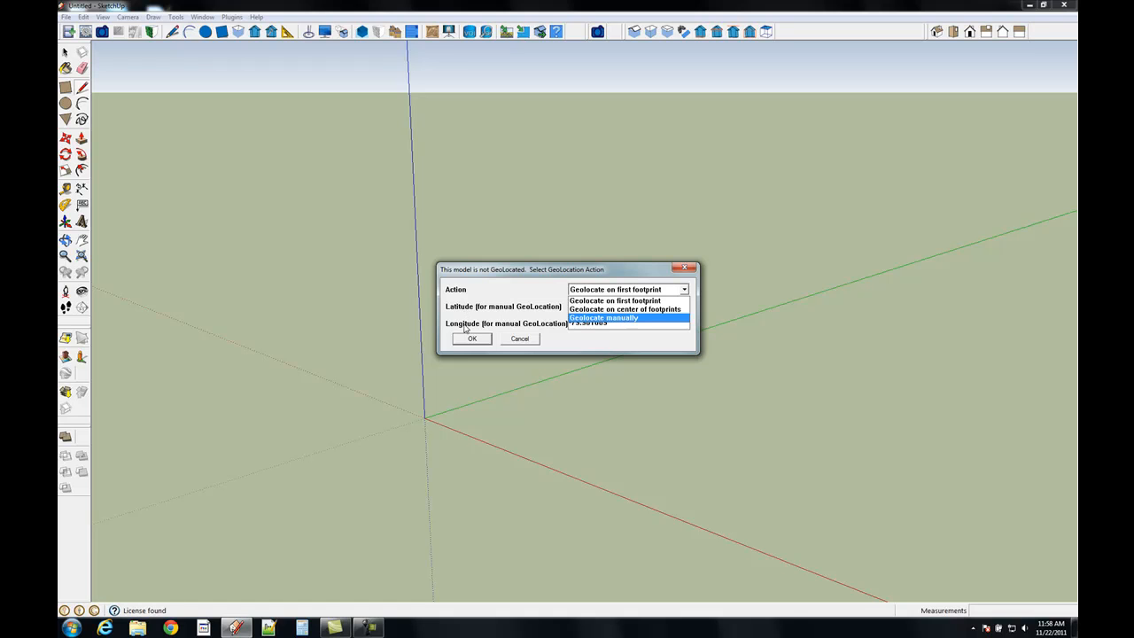
pyautogui.click(634, 301)
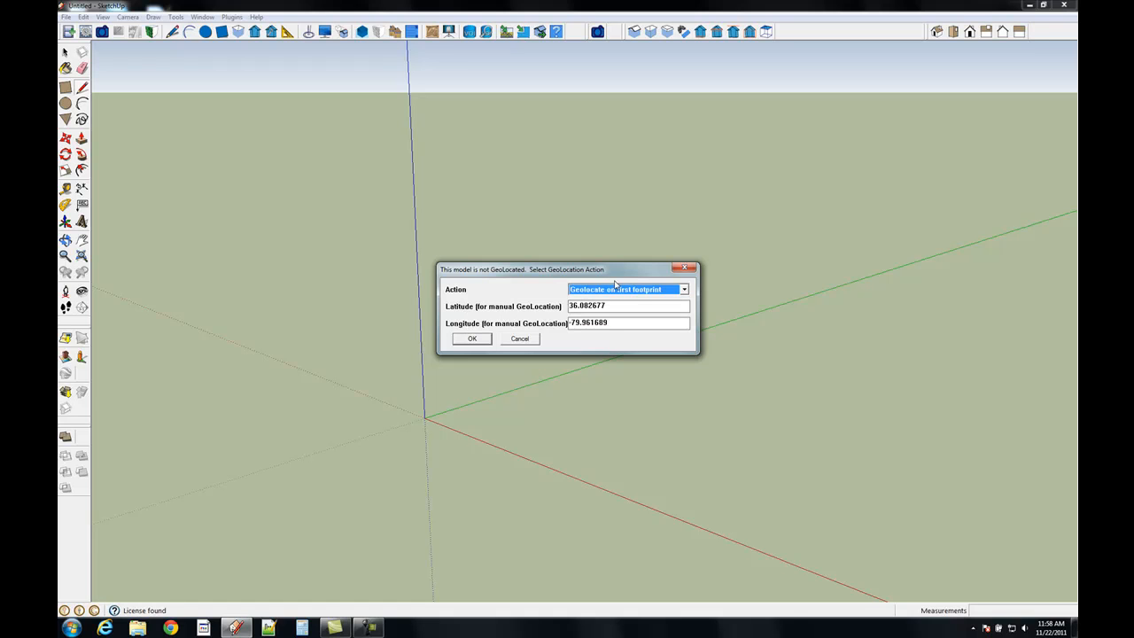
pyautogui.click(478, 342)
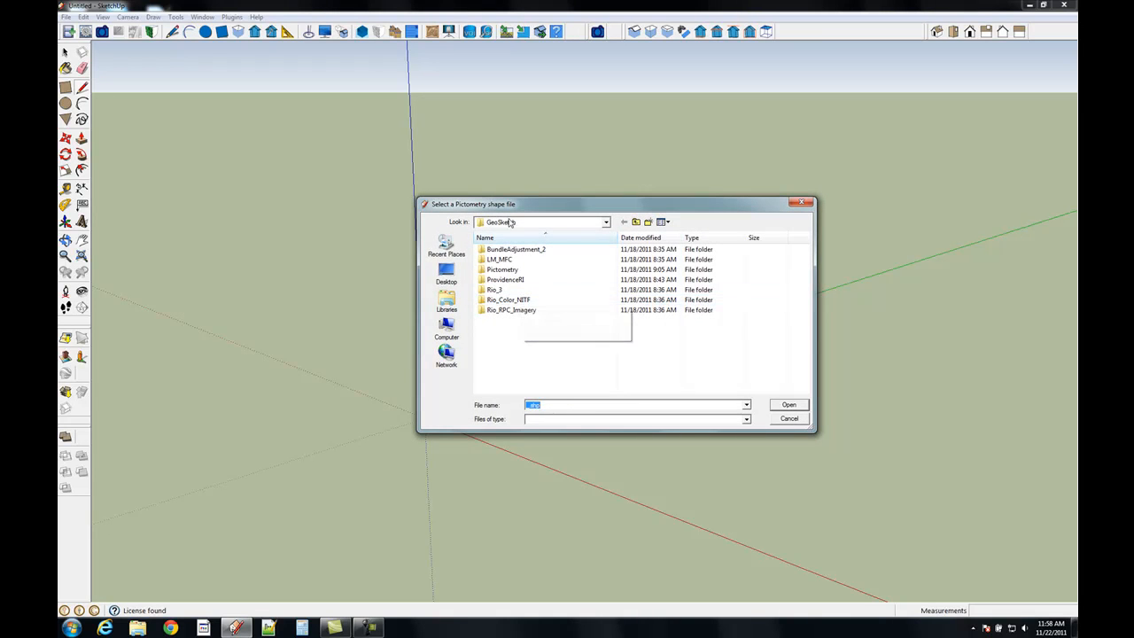
# Open the shape file AZYUMA_NOB.shp from Pictometry/AZYUMA07-USMC-093-LIB/Image Polygon Shape Files
pyautogui.doubleClick(501, 275)
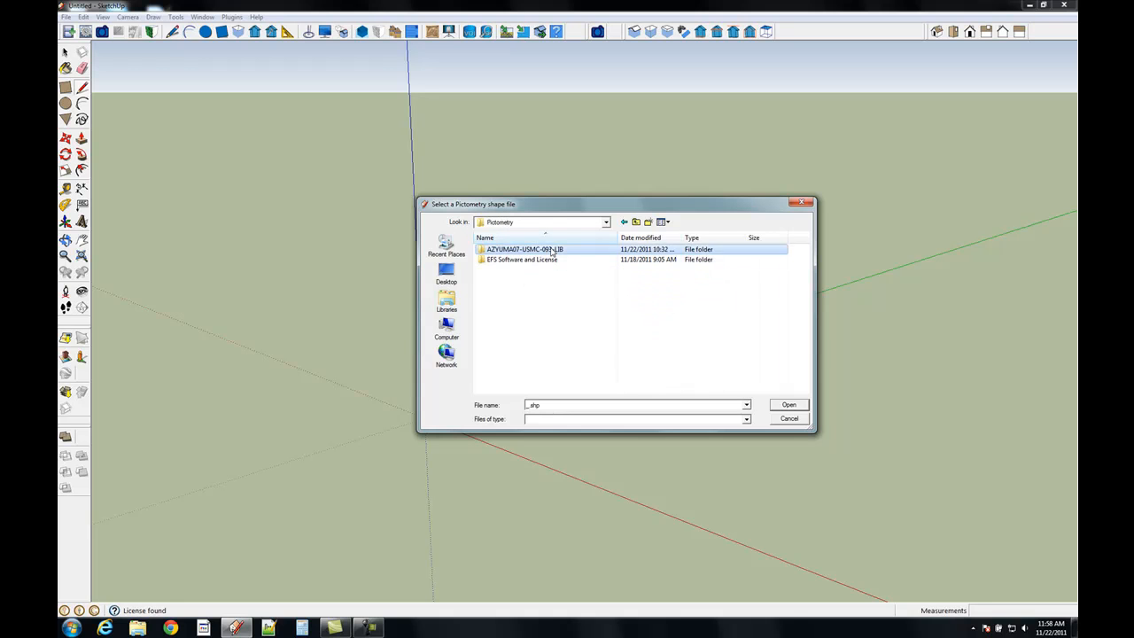
pyautogui.doubleClick(612, 249)
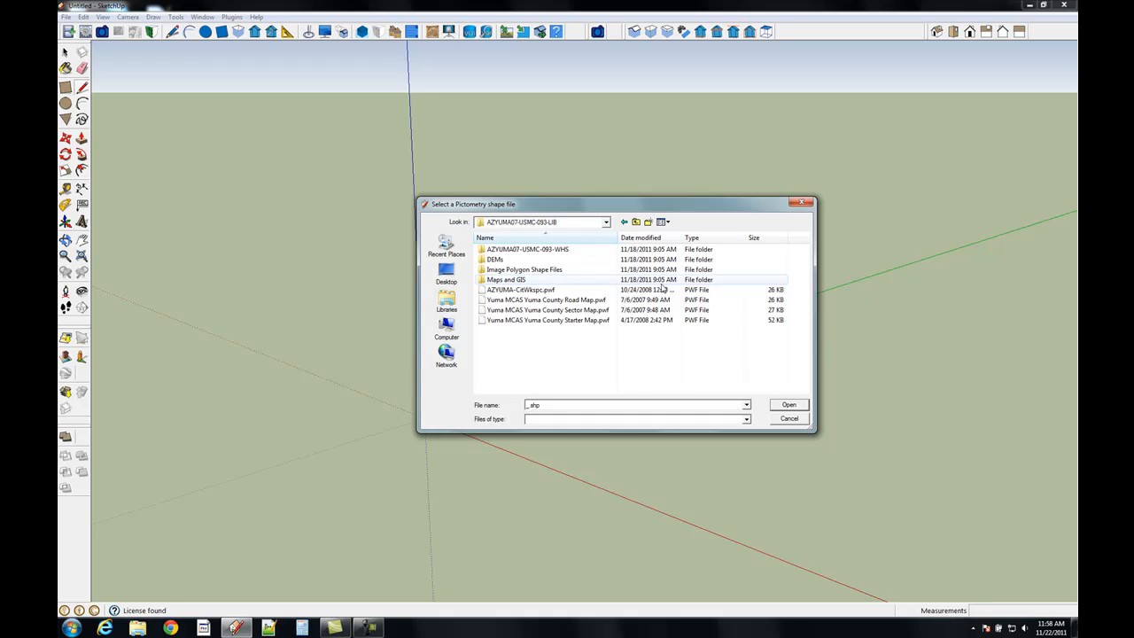
pyautogui.doubleClick(553, 271)
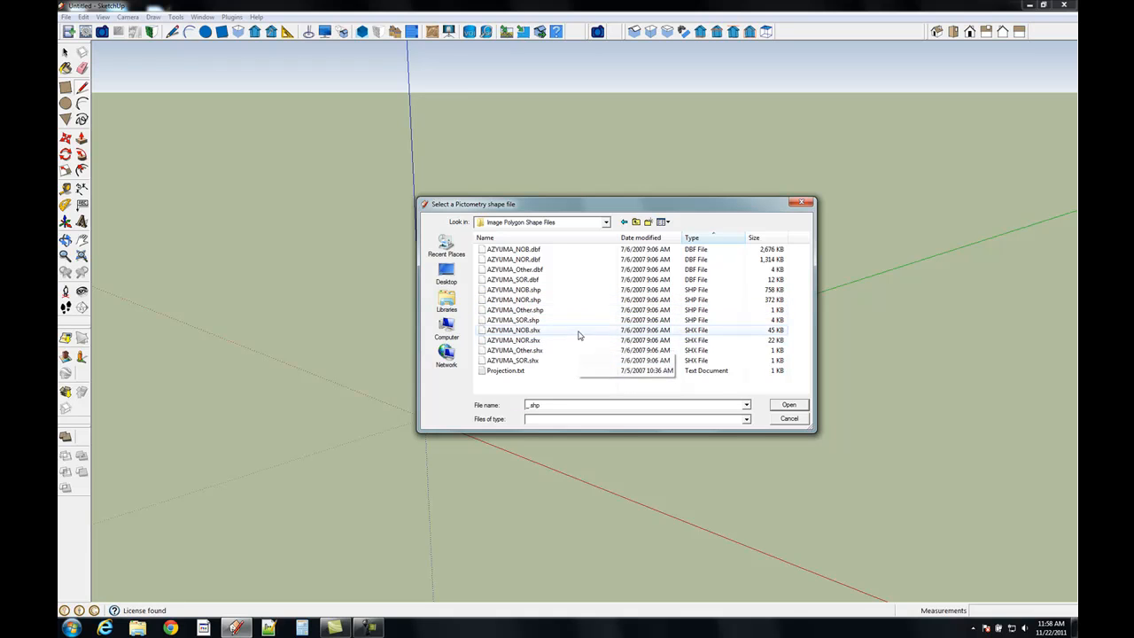
pyautogui.doubleClick(530, 292)
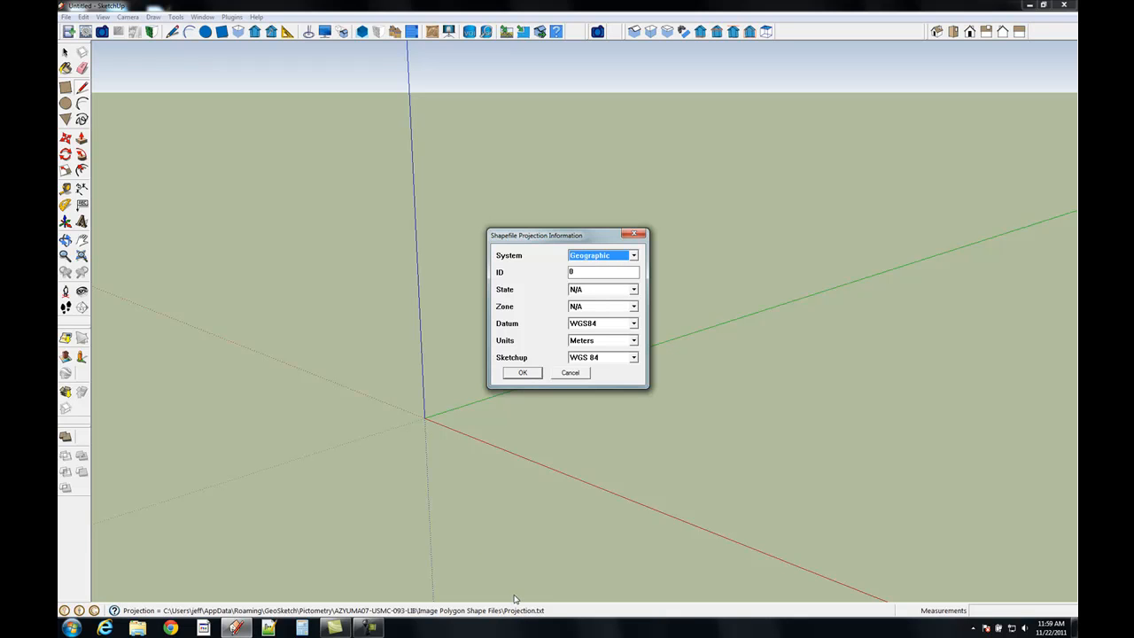
# Accept the Geographic WGS84 projection in meters and load all 4 shapefiles with AZYUMA07-USMC-093-LIB as the top image directory
pyautogui.click(523, 372)
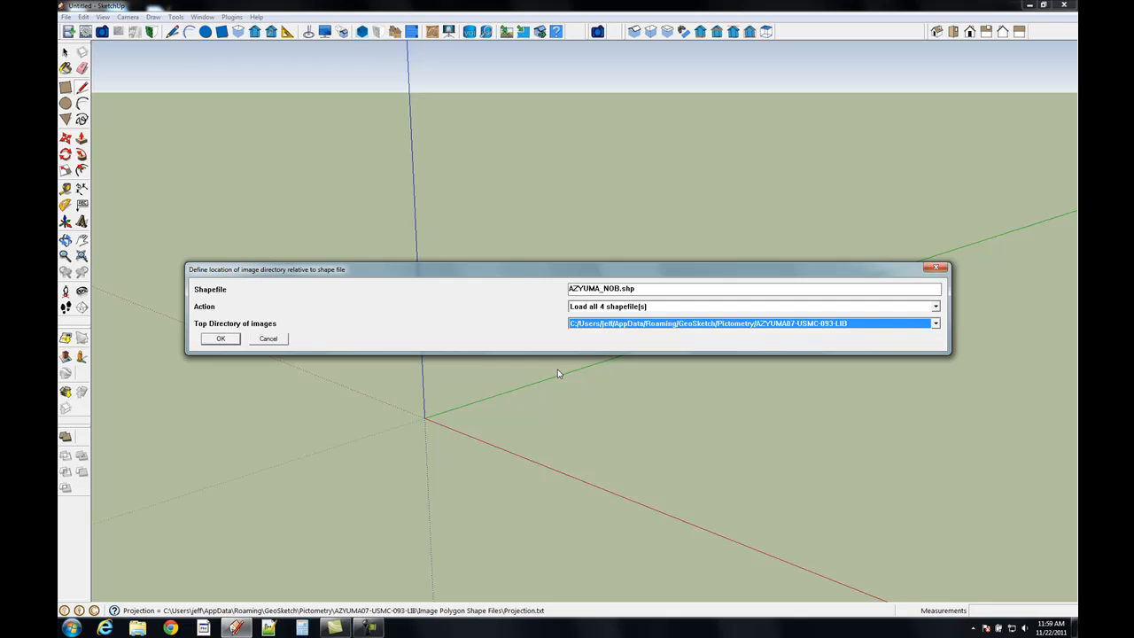
pyautogui.click(221, 339)
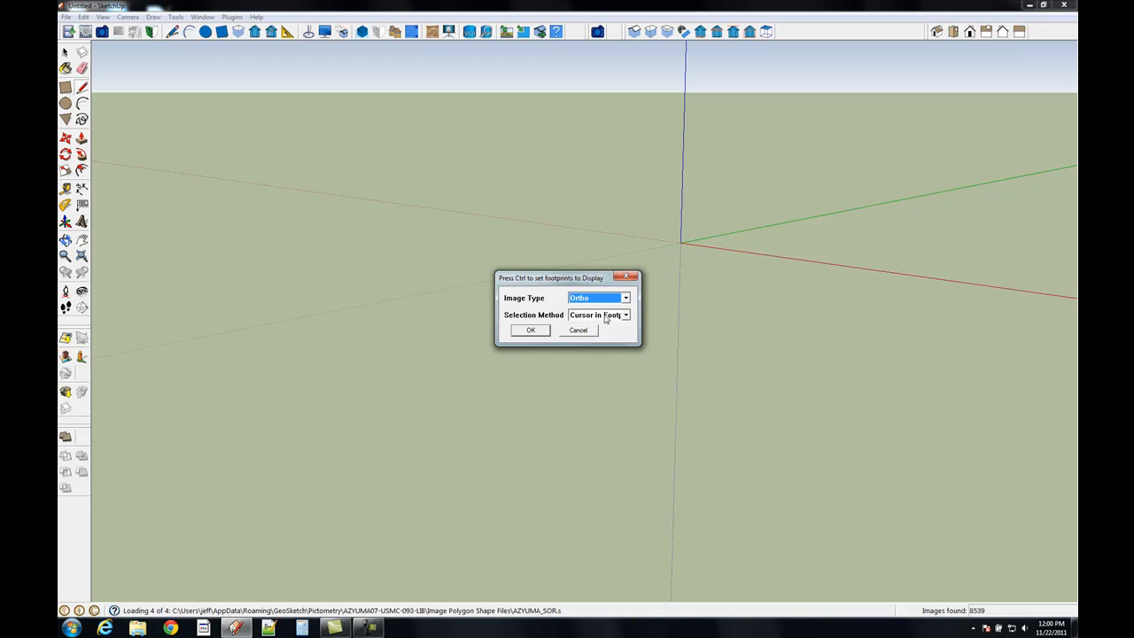
# Display footprints of image type Ortho by cursor position and inspect them around the model origin
pyautogui.click(530, 329)
pyautogui.moveTo(605, 258); pyautogui.dragTo(594, 452, button='middle')
pyautogui.scroll(3, 697, 449)
pyautogui.scroll(5, 694, 440)
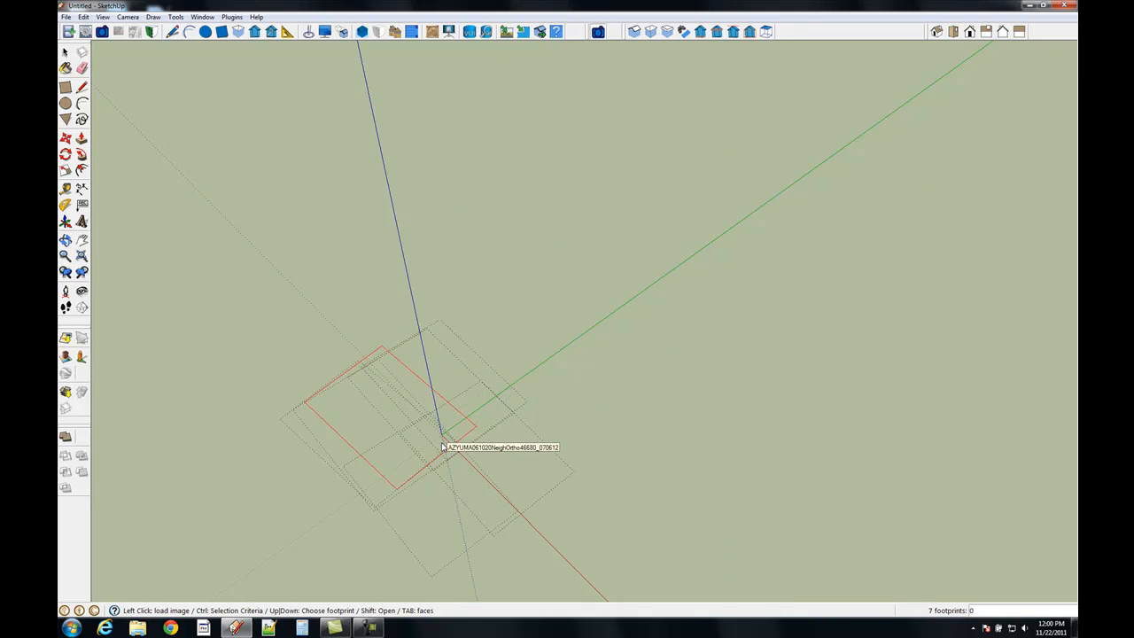
pyautogui.scroll(-8, 441, 446)
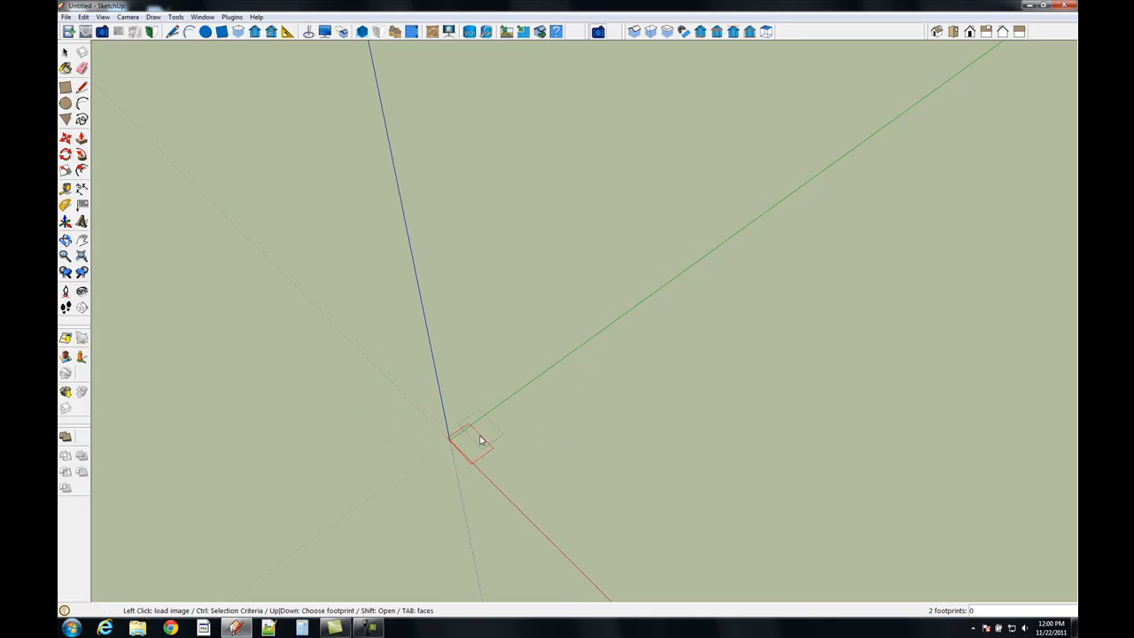
pyautogui.scroll(-3, 463, 439)
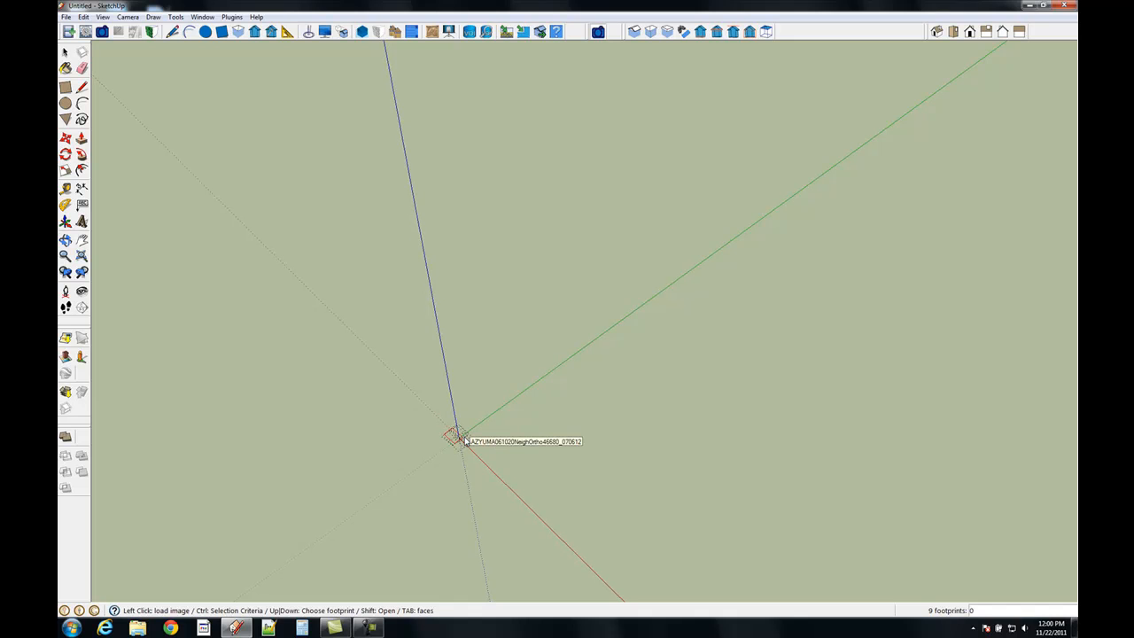
# Create the footprints of image type Sector as faces in the model
pyautogui.press('Tab')
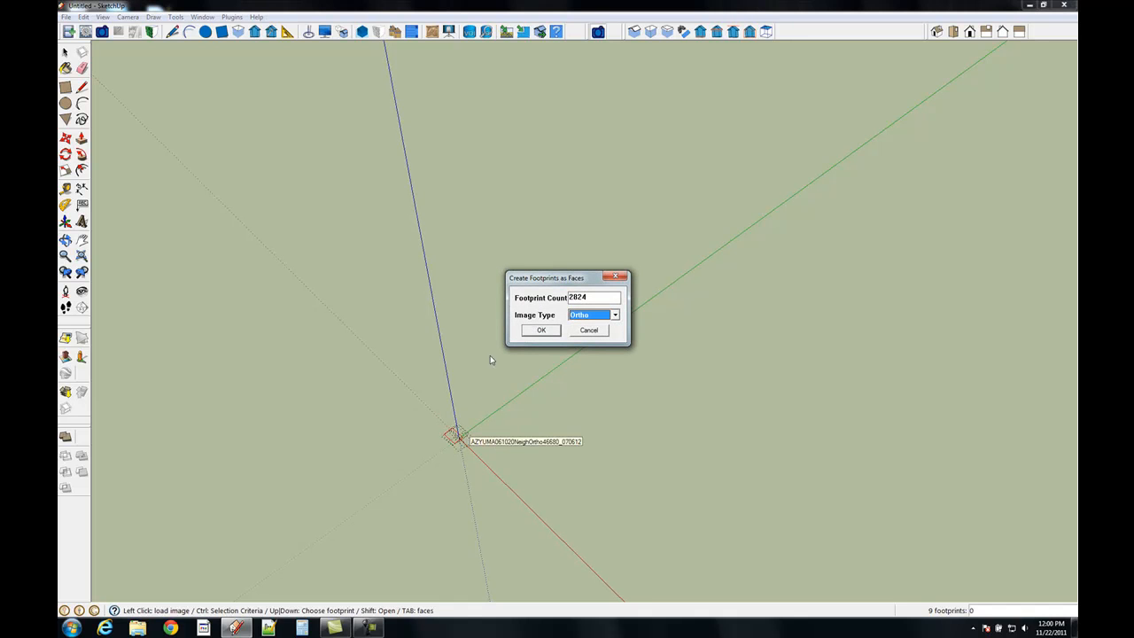
pyautogui.click(615, 316)
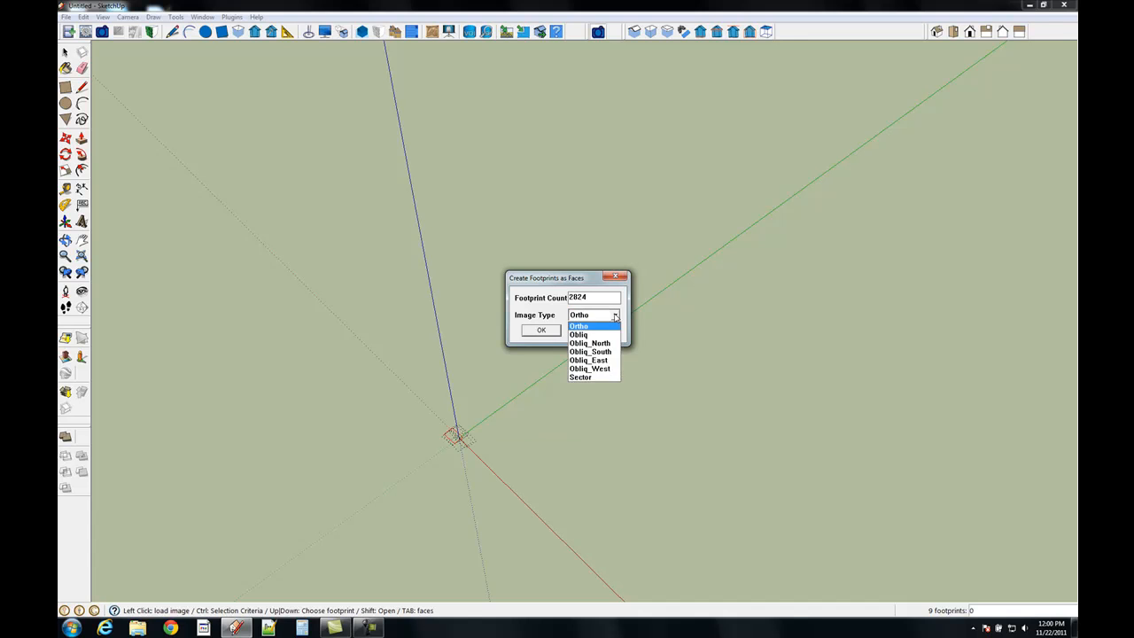
pyautogui.click(580, 377)
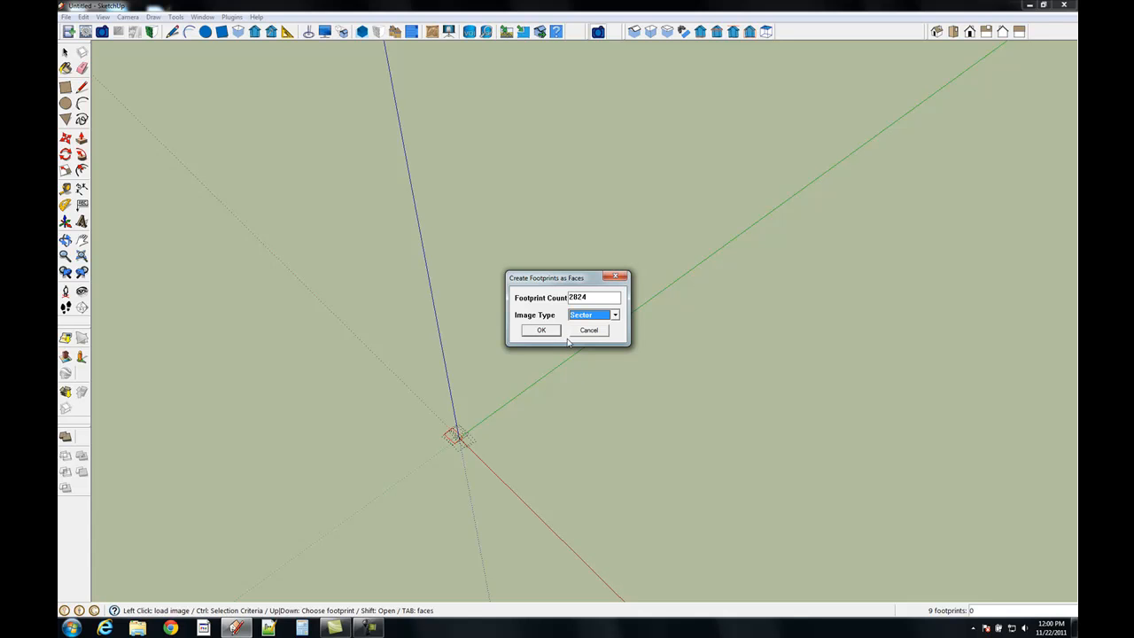
pyautogui.click(552, 330)
pyautogui.click(544, 330)
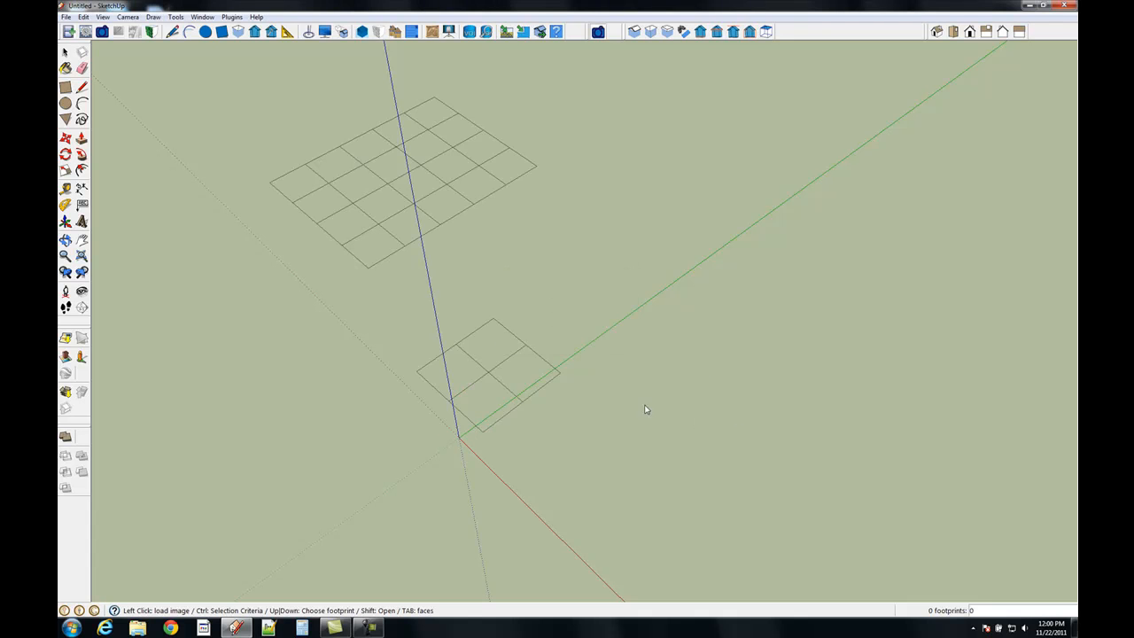
# Set the displayed footprints to image type Sector, selected by the cursor position
pyautogui.moveTo(455, 405); pyautogui.dragTo(735, 469, button='middle')
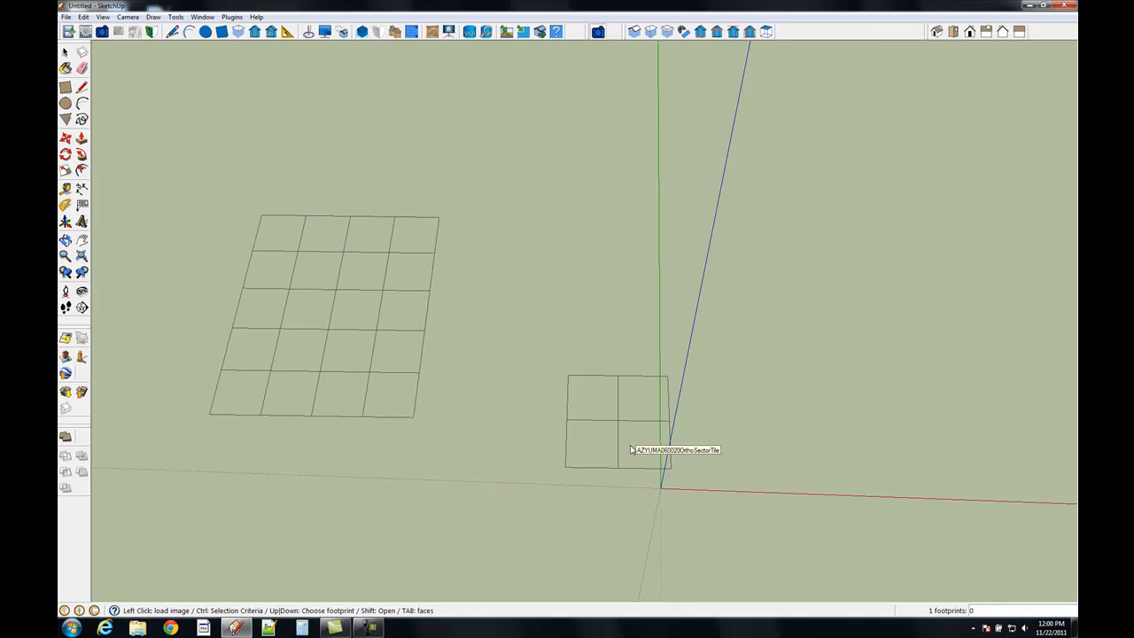
pyautogui.press('ctrl')
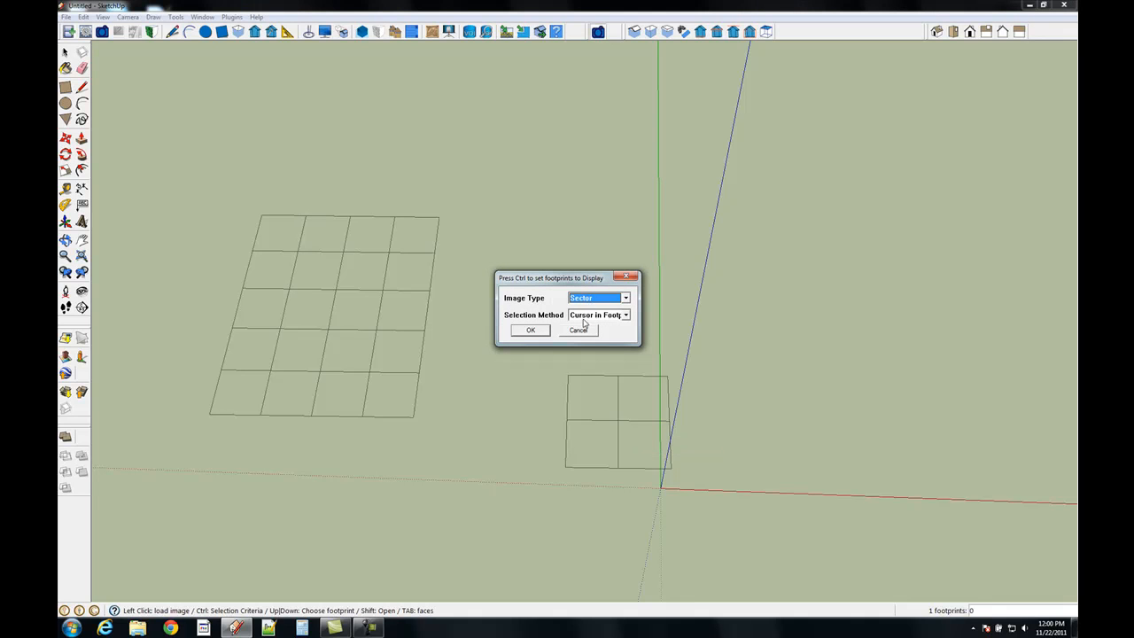
pyautogui.click(532, 331)
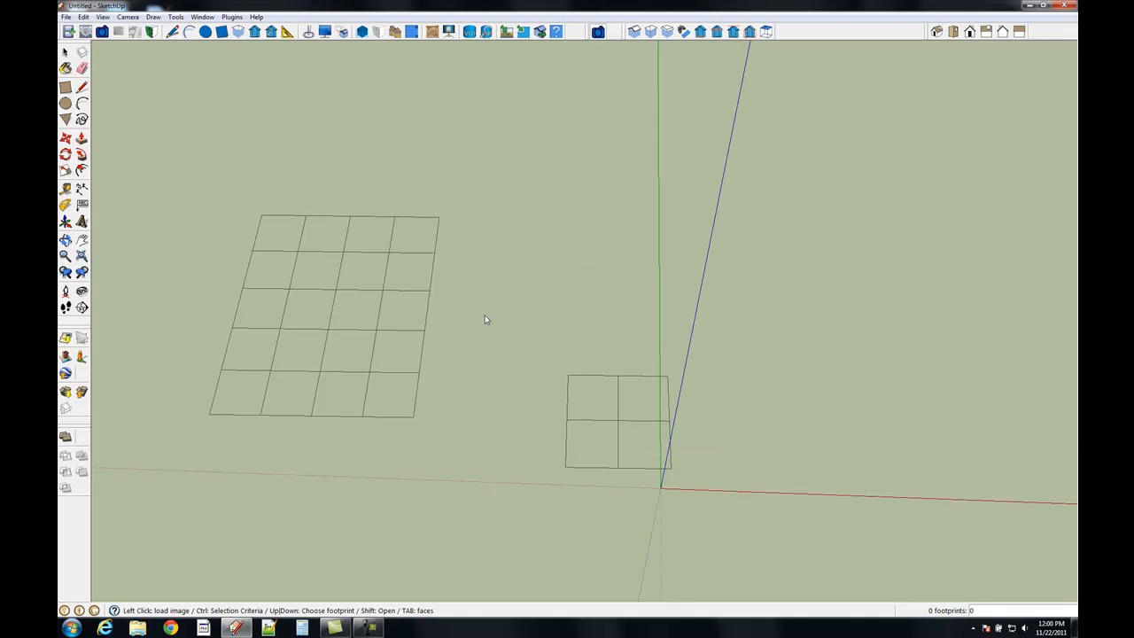
# Load the sector images for the four tiles in the northernmost row of the larger grid, from west to east
pyautogui.click(281, 236)
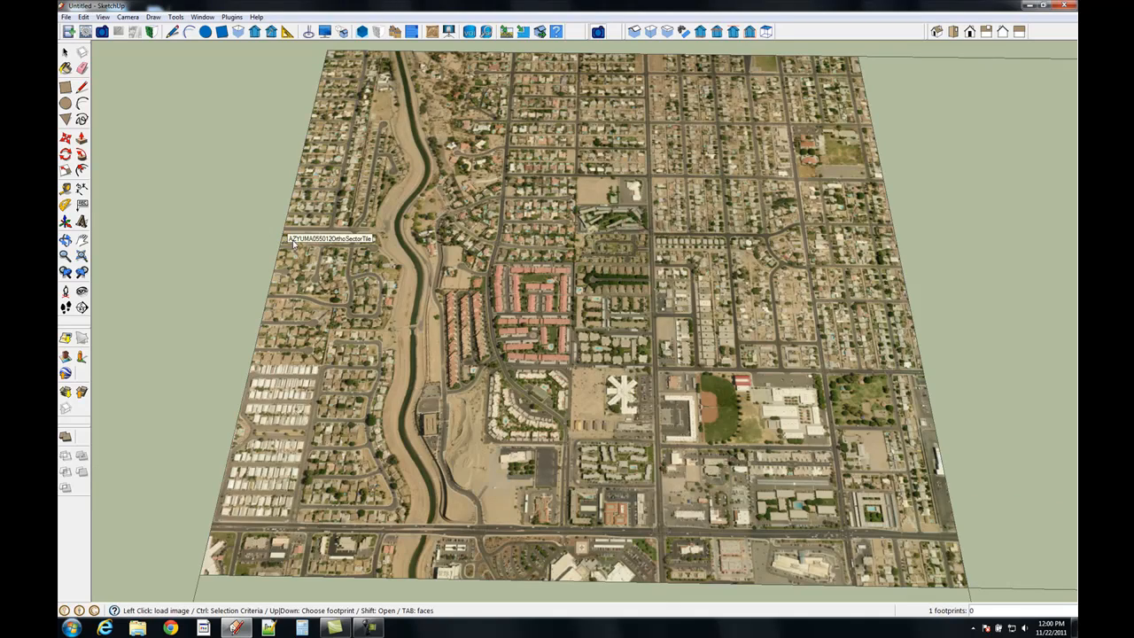
pyautogui.click(975, 287)
pyautogui.click(974, 286)
pyautogui.click(973, 286)
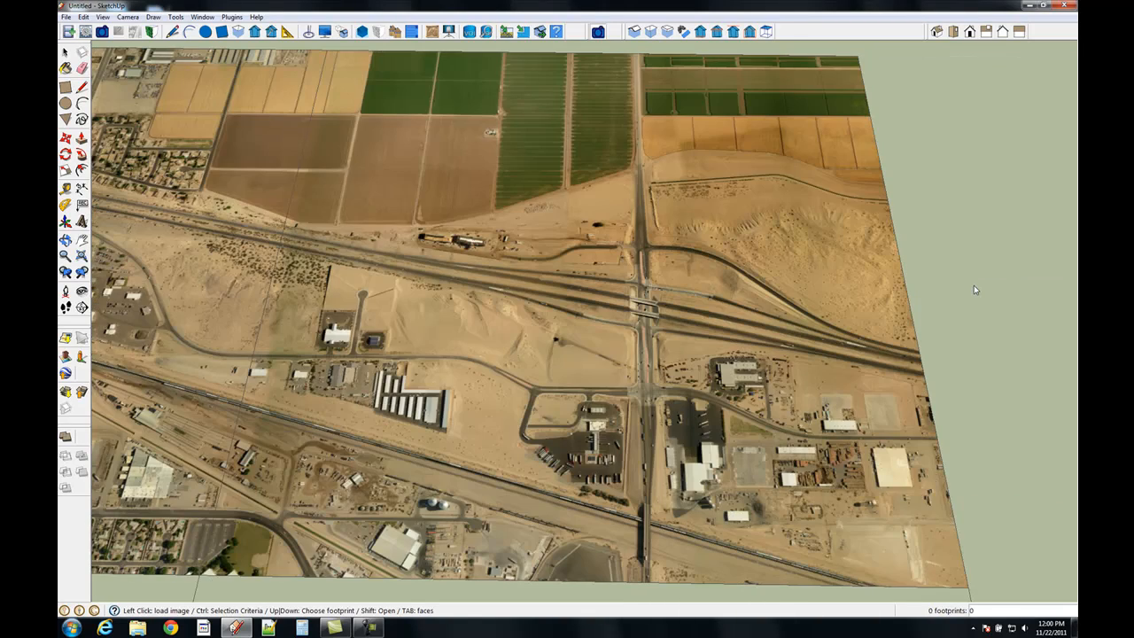
pyautogui.click(962, 287)
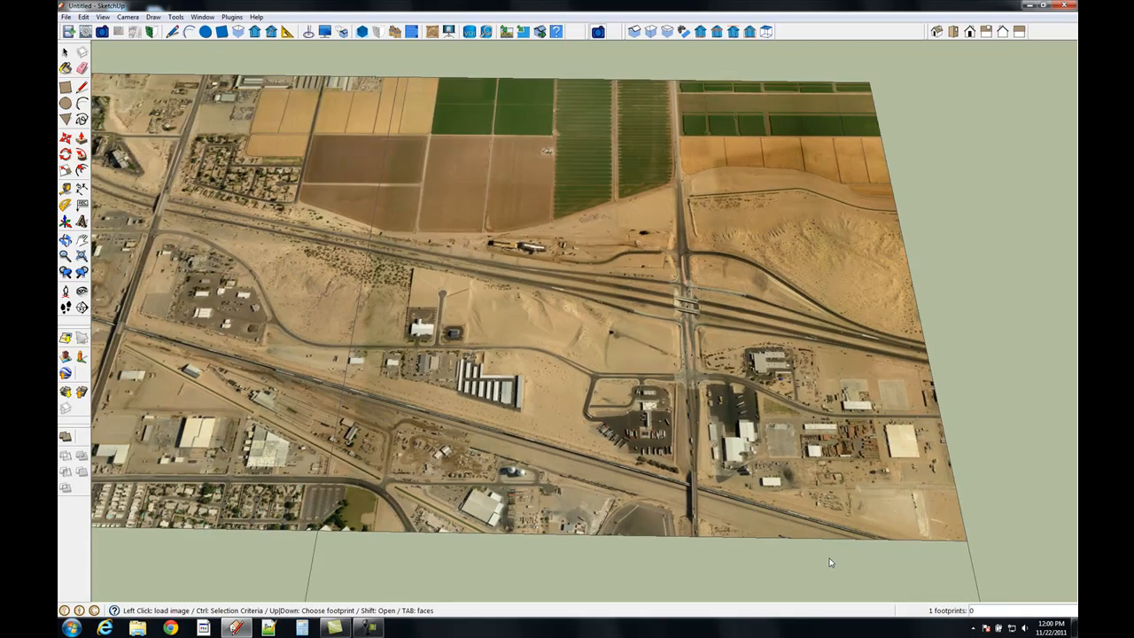
# Load the sector images for the second row of the larger grid, from east to west
pyautogui.click(831, 561)
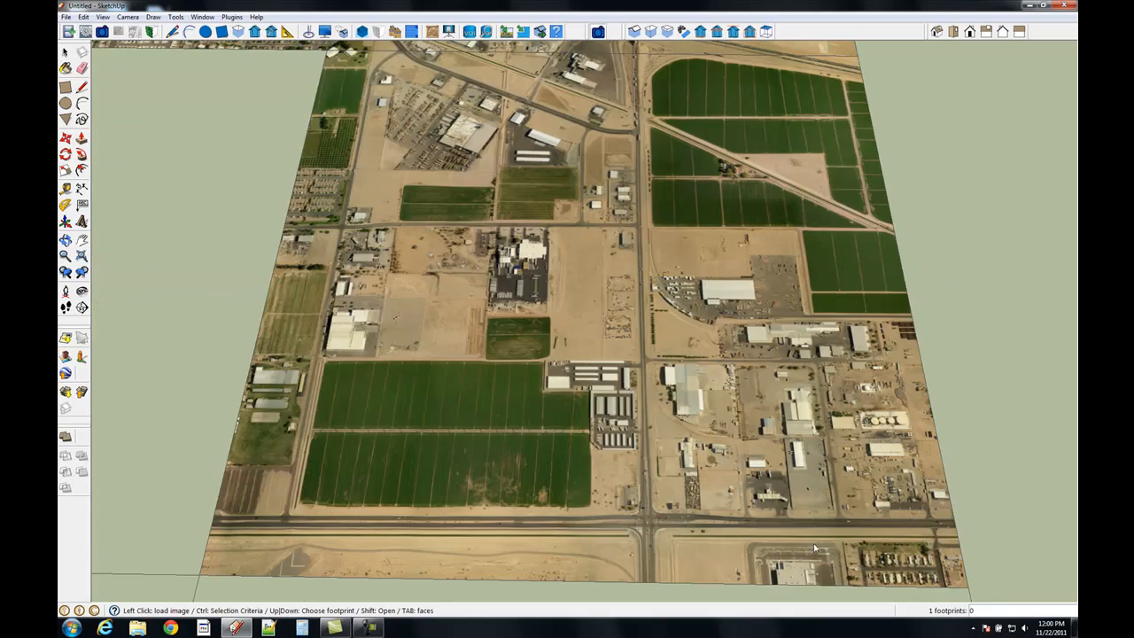
pyautogui.click(211, 353)
pyautogui.click(163, 332)
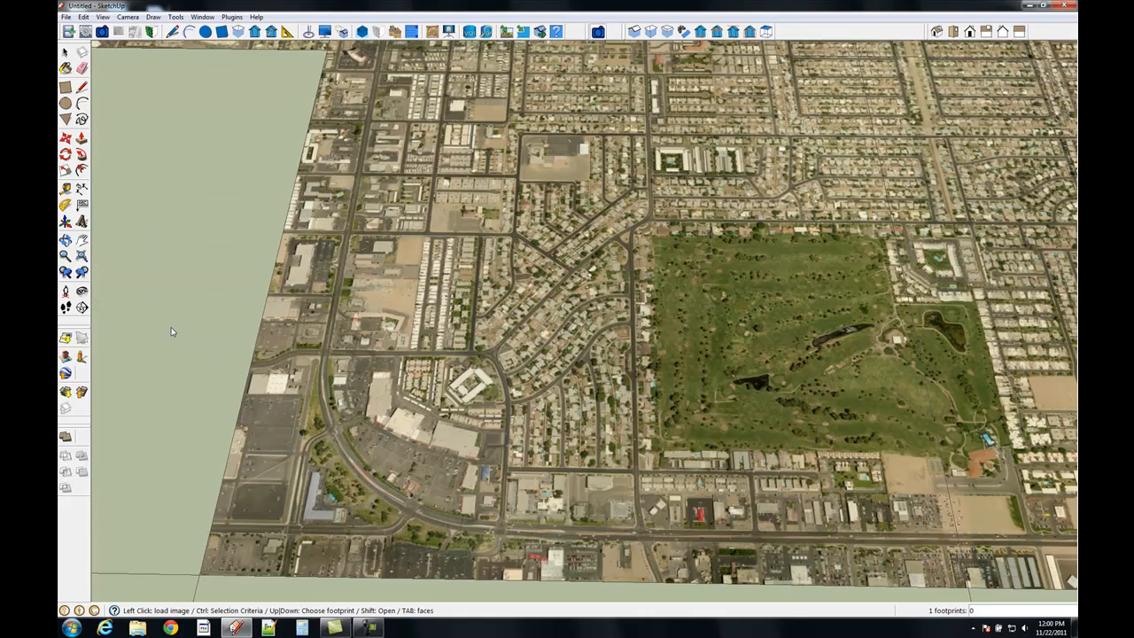
pyautogui.click(171, 326)
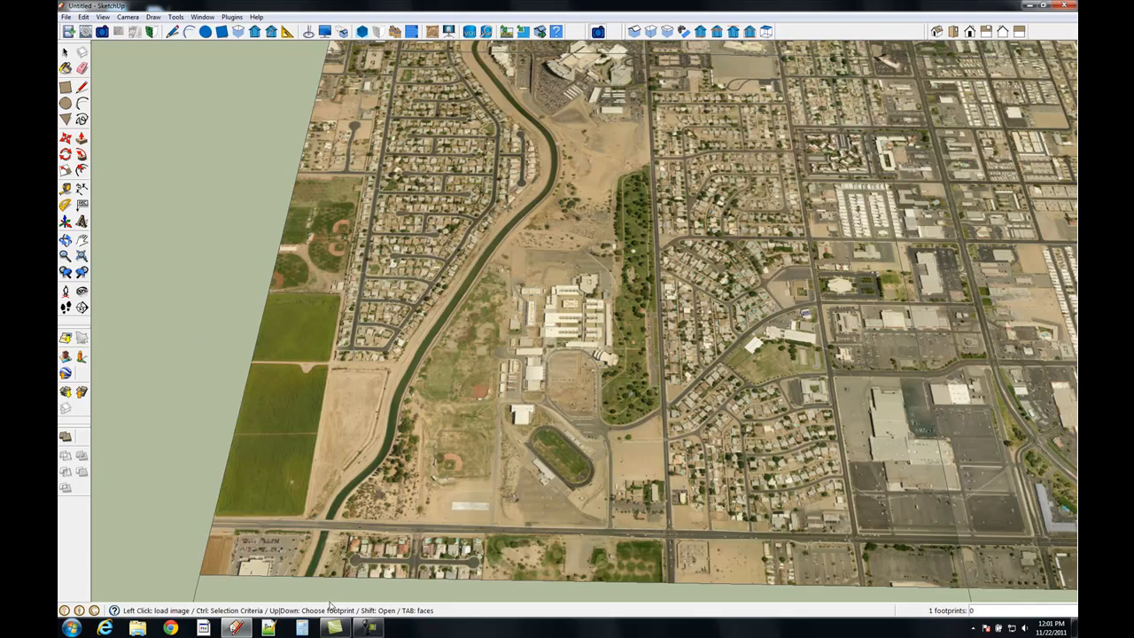
# Load the sector images for the third row of the larger grid, from west to east
pyautogui.click(345, 434)
pyautogui.click(541, 522)
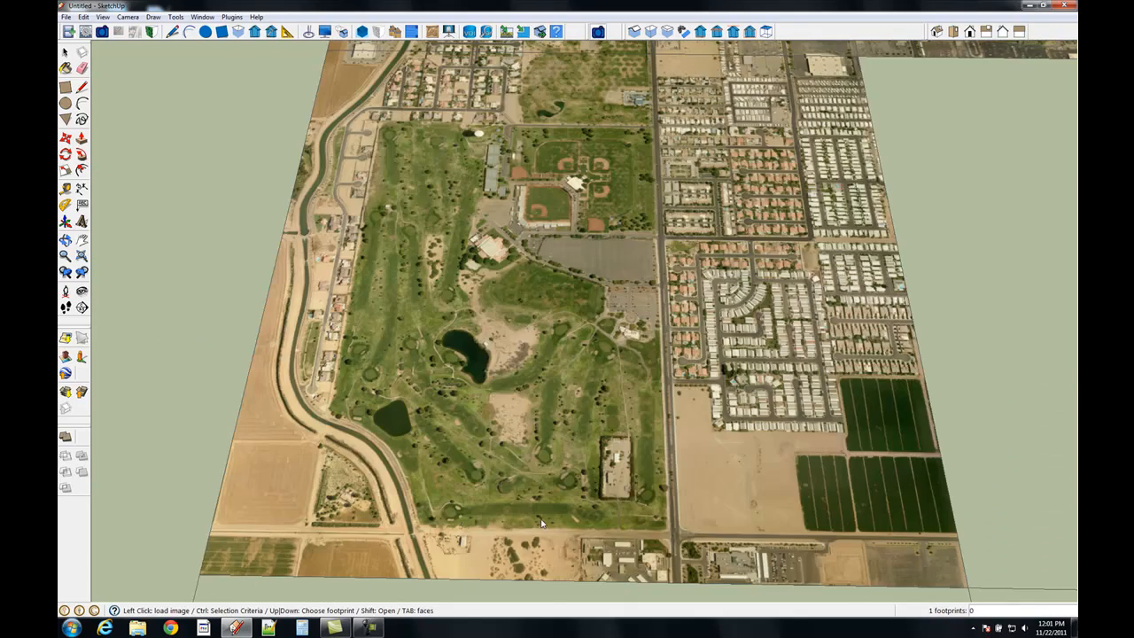
pyautogui.click(983, 359)
pyautogui.click(967, 344)
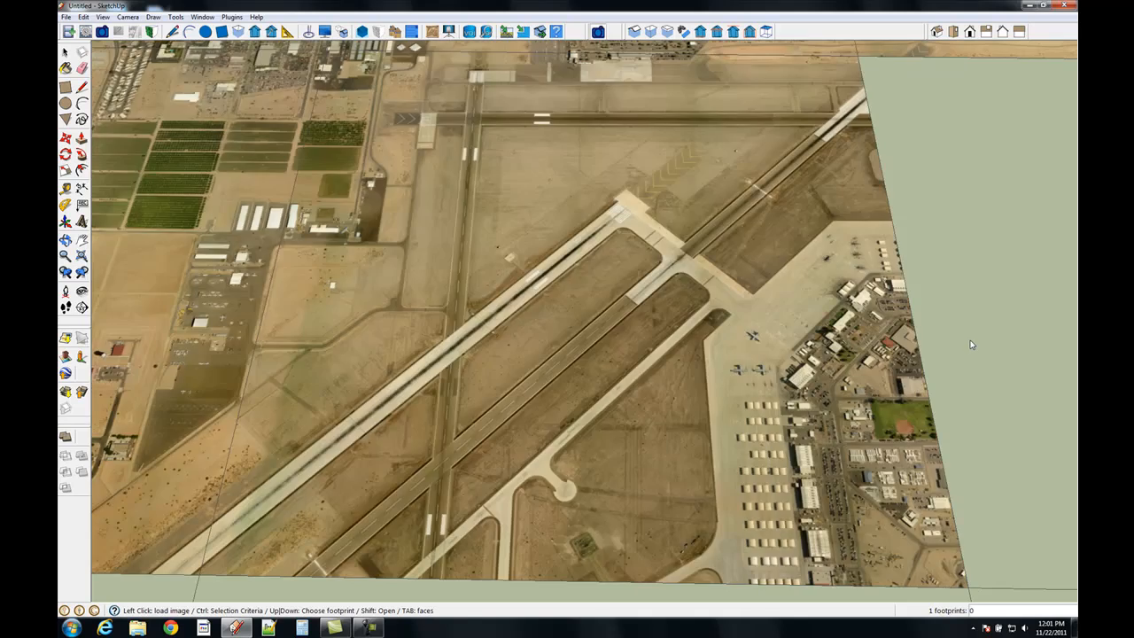
pyautogui.click(971, 344)
pyautogui.click(917, 431)
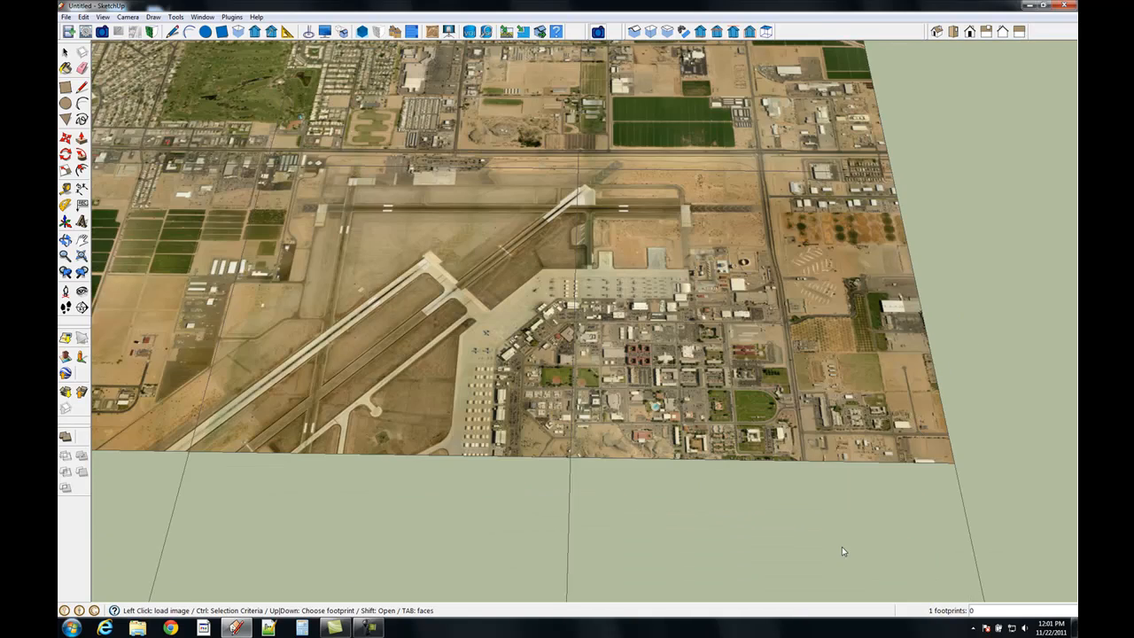
# Load the sector images for the fourth row of the larger grid, from east to west
pyautogui.click(842, 549)
pyautogui.click(195, 340)
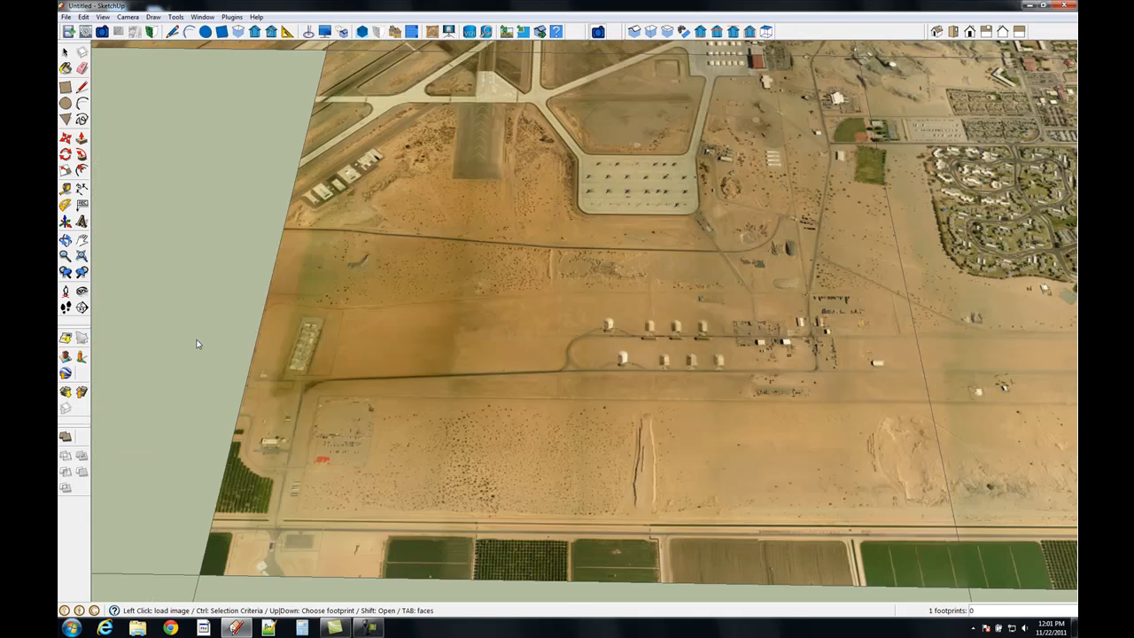
pyautogui.click(176, 329)
pyautogui.click(174, 328)
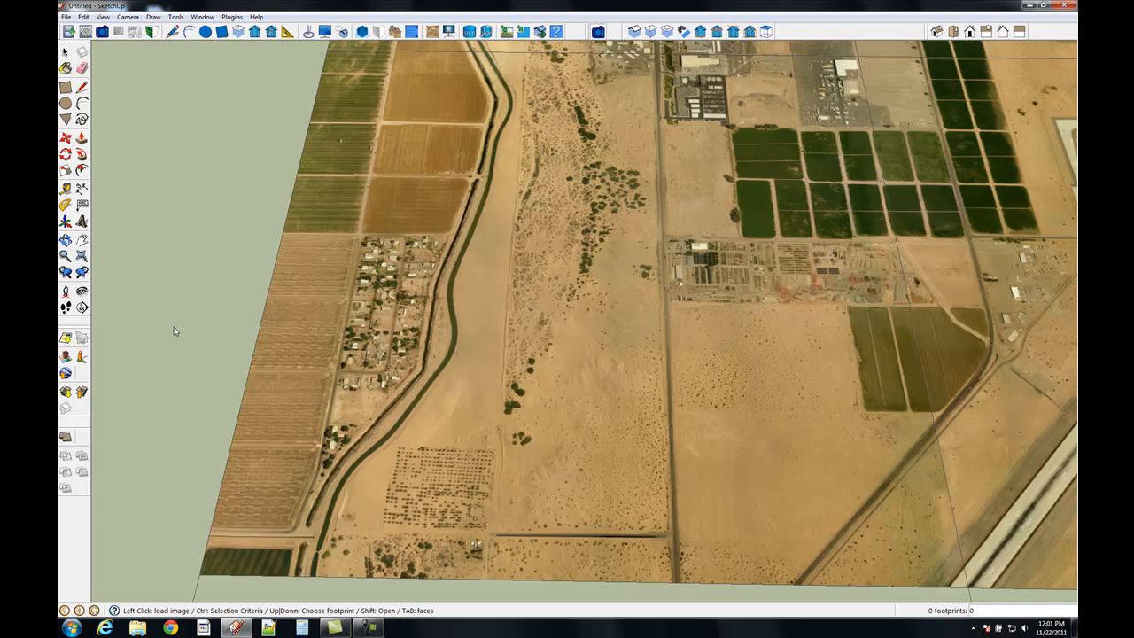
# Load the sector images for the southernmost row of the larger grid, from west to east
pyautogui.click(296, 594)
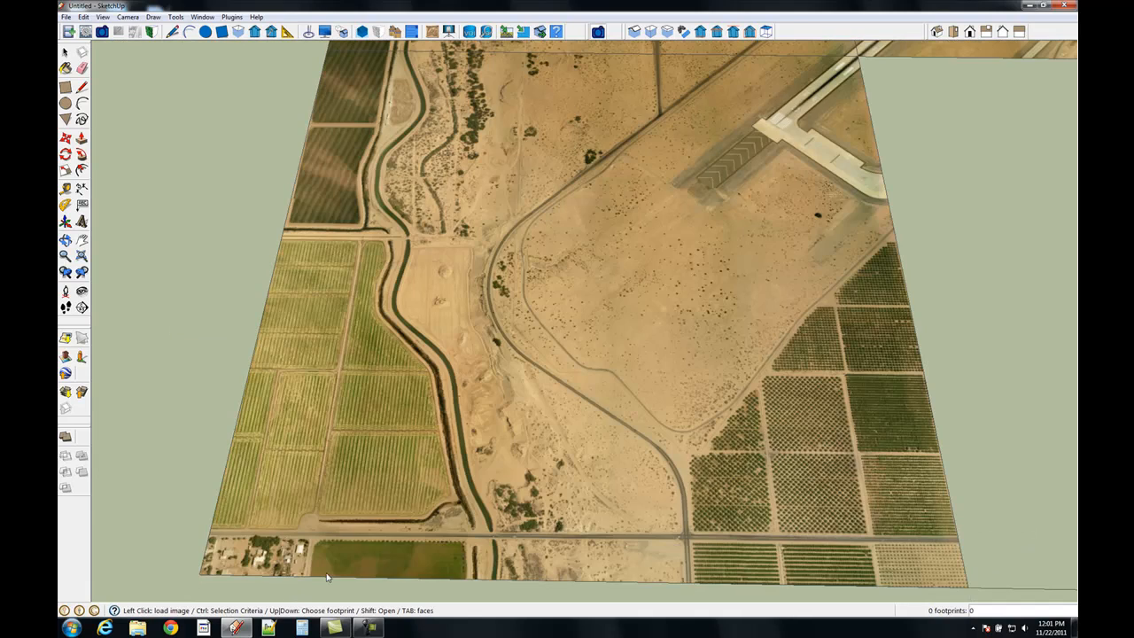
pyautogui.click(968, 372)
pyautogui.click(961, 368)
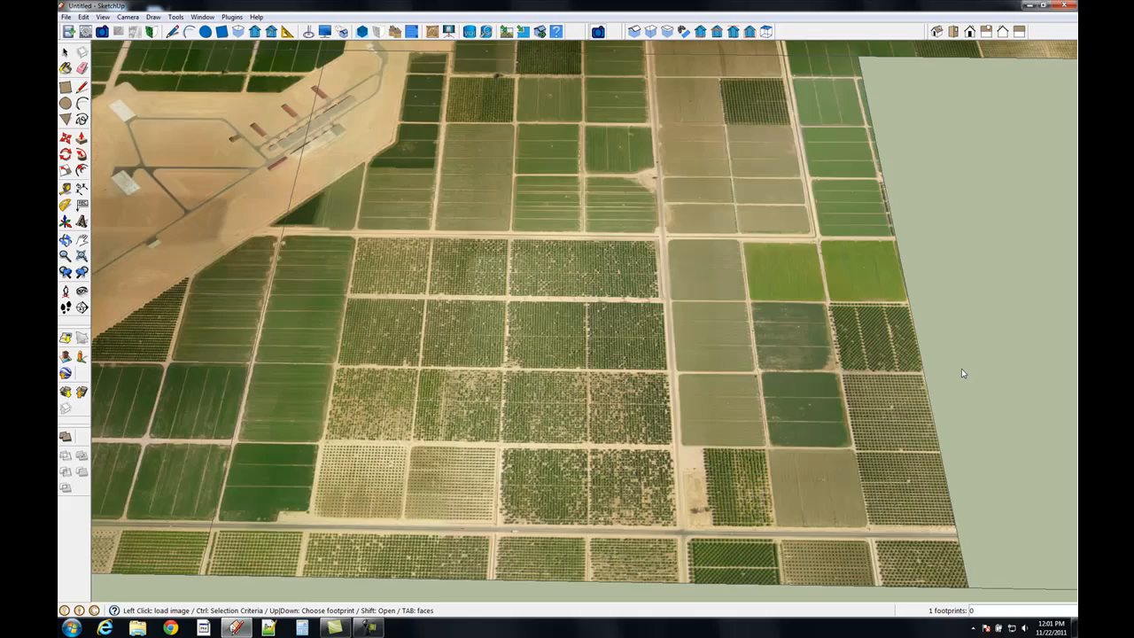
pyautogui.click(973, 356)
# Load the sector images for the four tiles of the smaller grid, clockwise from the northwest tile
pyautogui.scroll(-10, 615, 391)
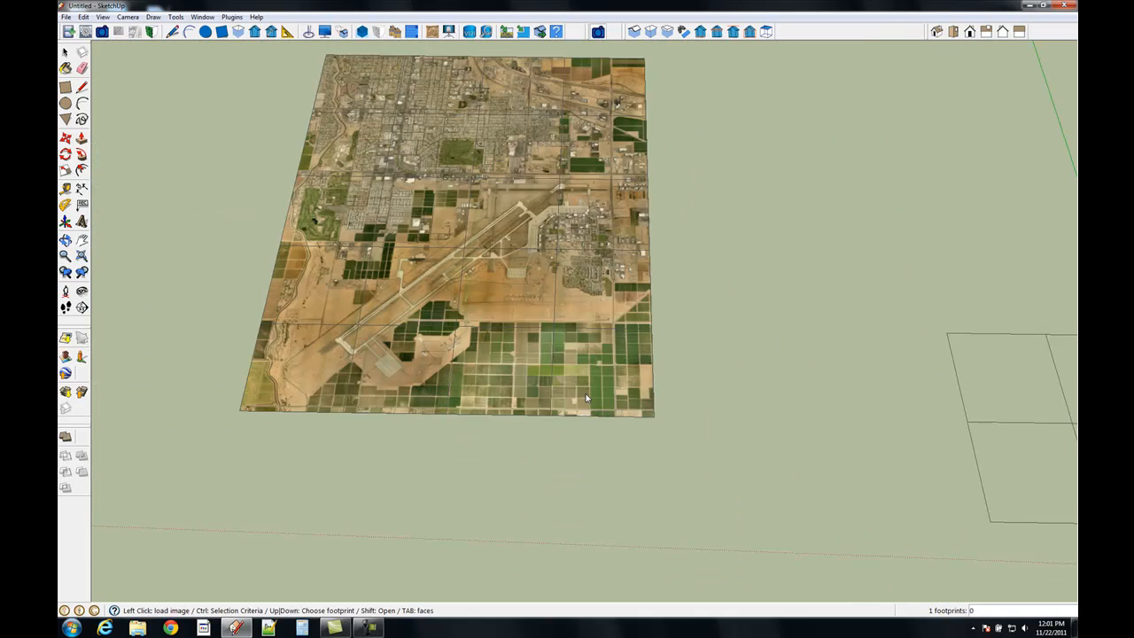
pyautogui.click(873, 387)
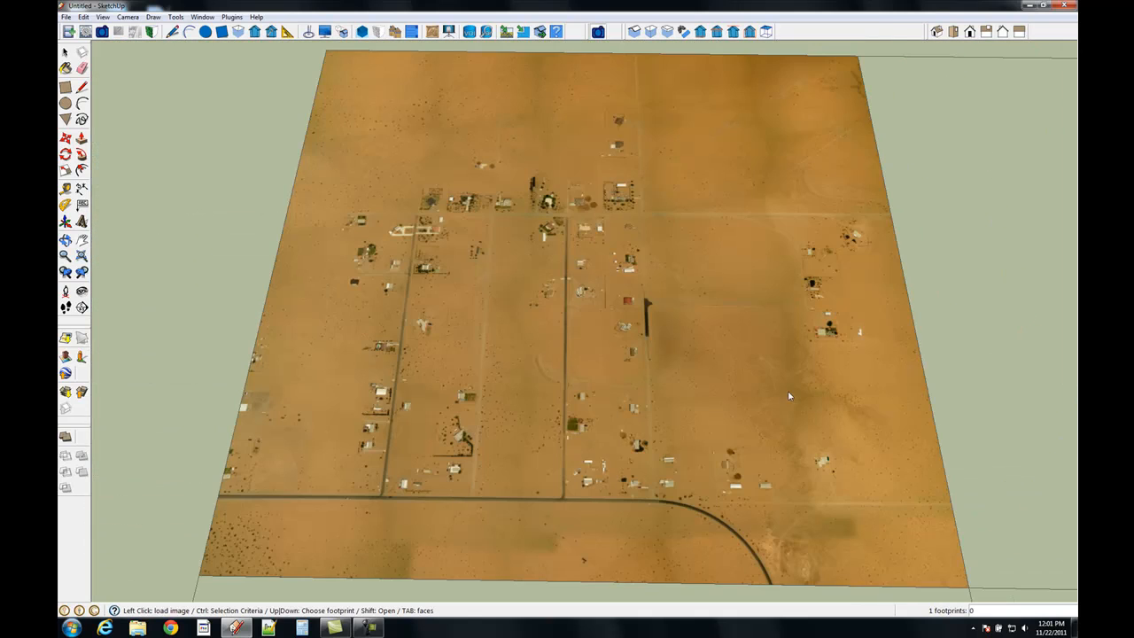
pyautogui.click(1036, 352)
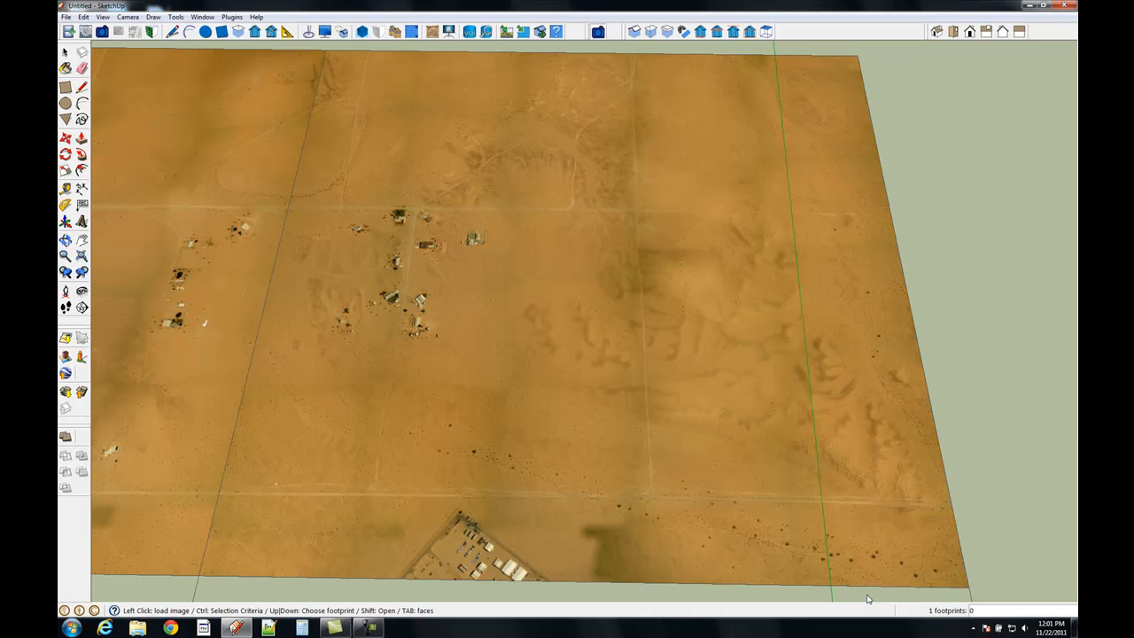
pyautogui.click(868, 596)
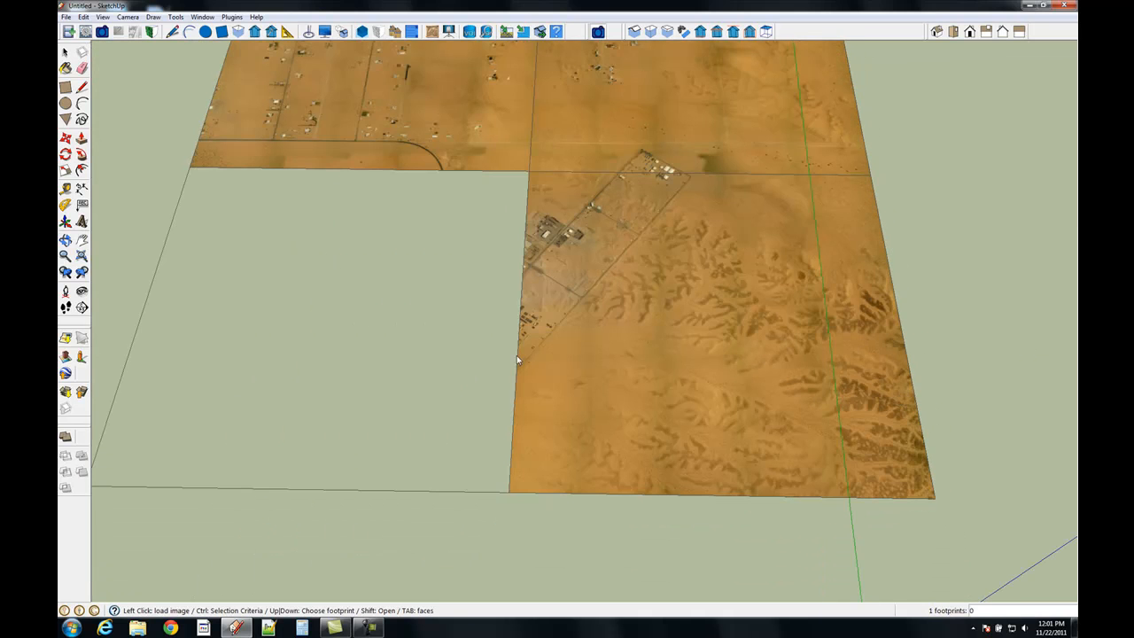
pyautogui.click(482, 344)
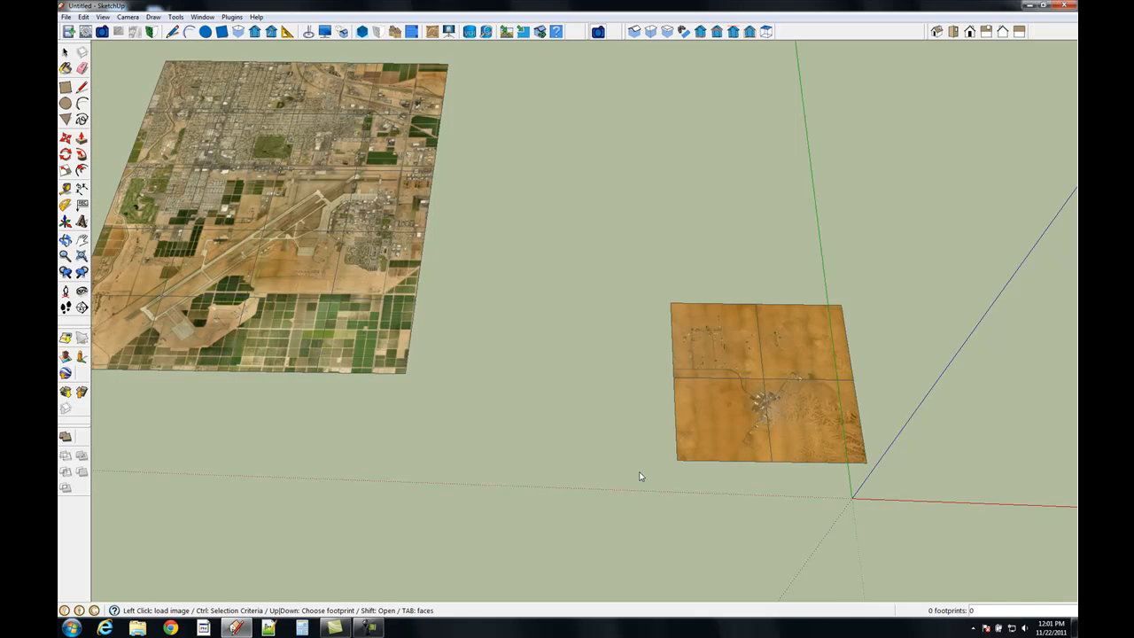
# Set the footprint selection criteria to image type Ortho with the Cursor at center method
pyautogui.press('ctrl')
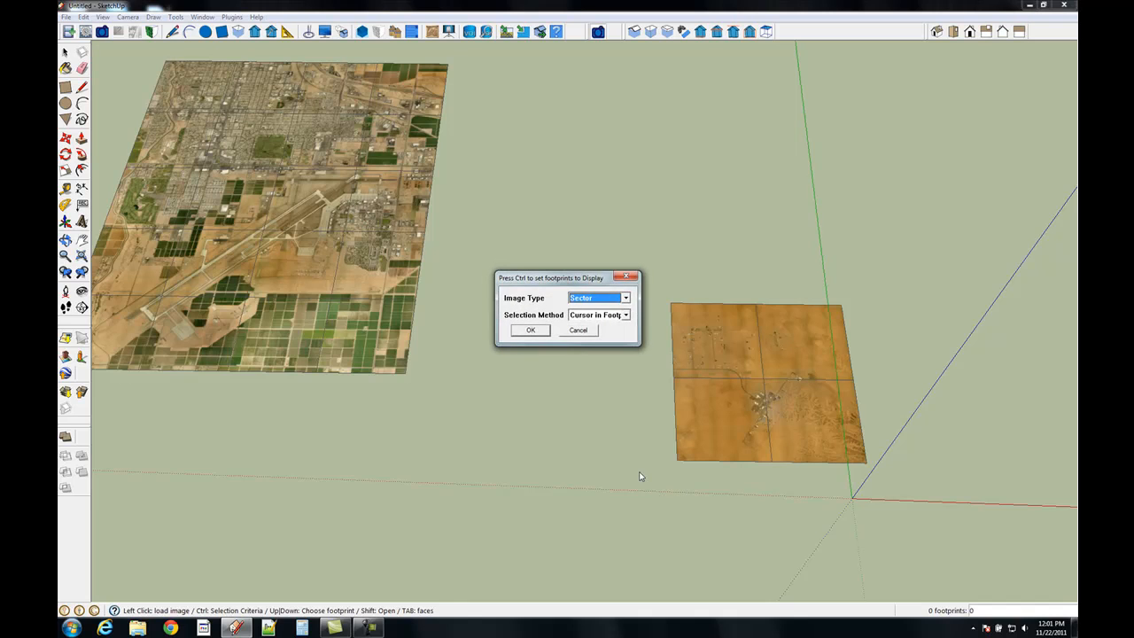
pyautogui.click(624, 298)
pyautogui.click(577, 309)
pyautogui.click(625, 316)
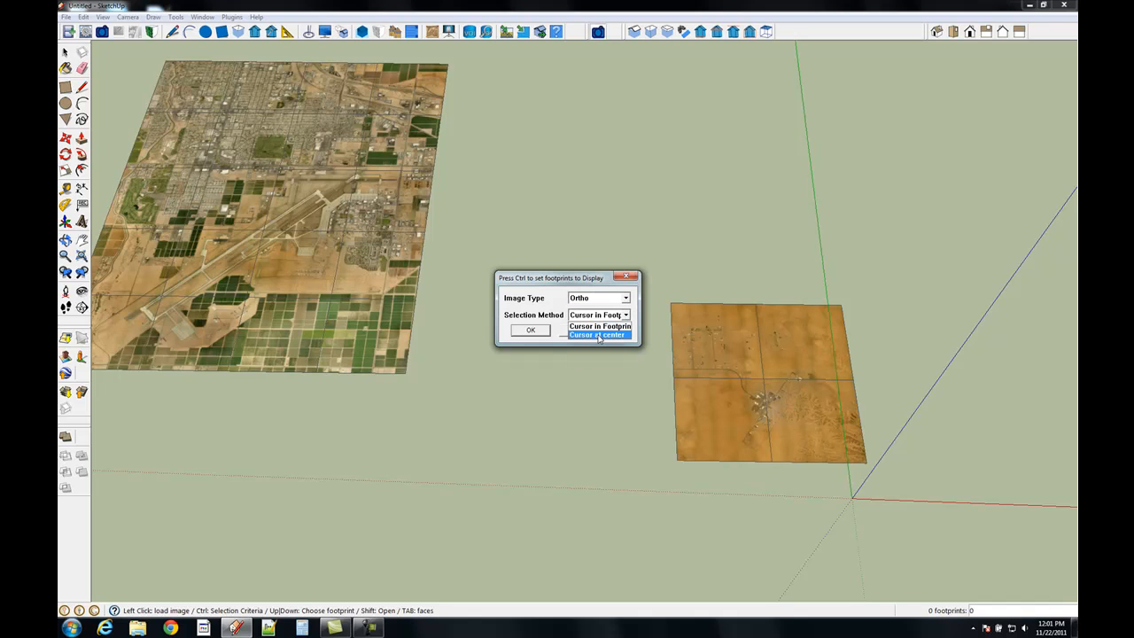
pyautogui.click(599, 336)
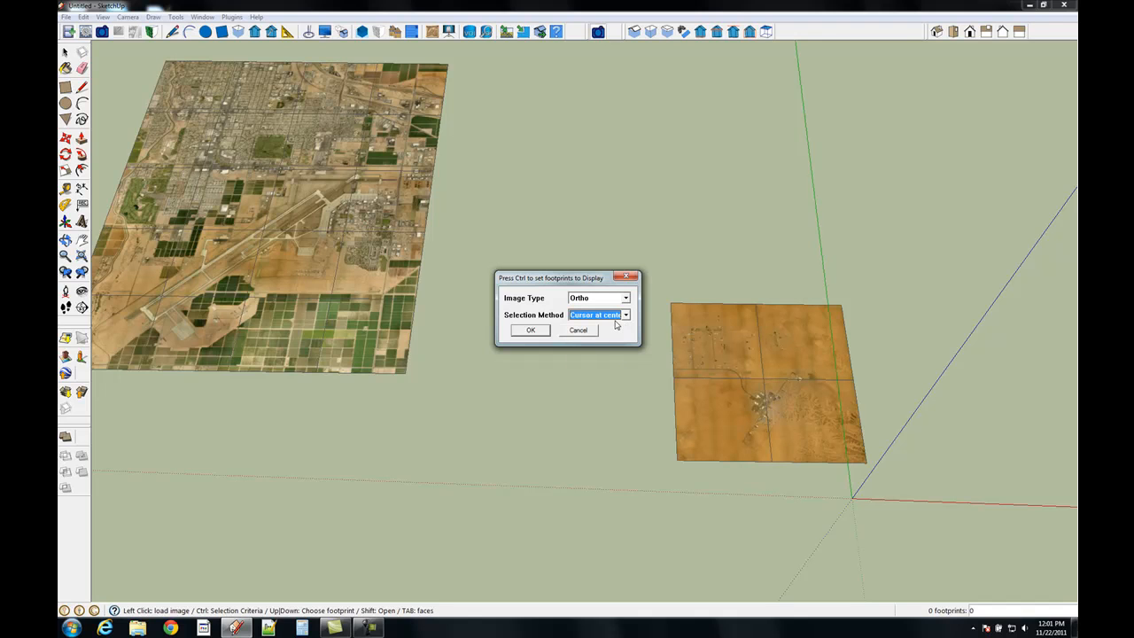
pyautogui.click(532, 330)
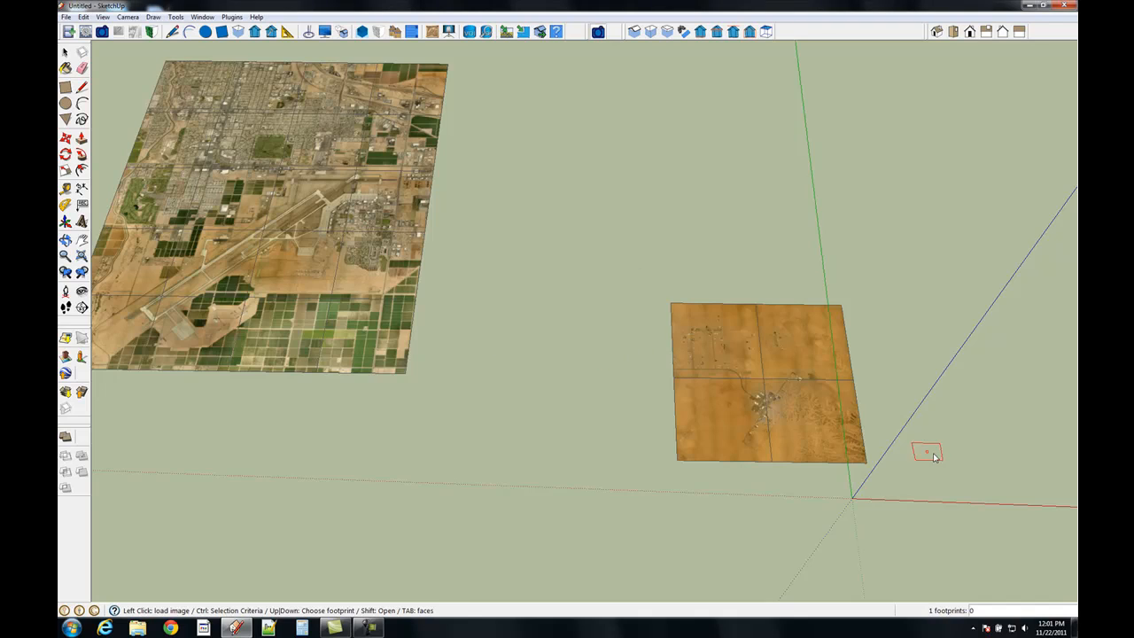
# Open nadir view AZYUMA057012NeighOrtho4083_070611, east of the golf course, in a new model centered at the origin, without saving the current model
pyautogui.scroll(-3, 939, 457)
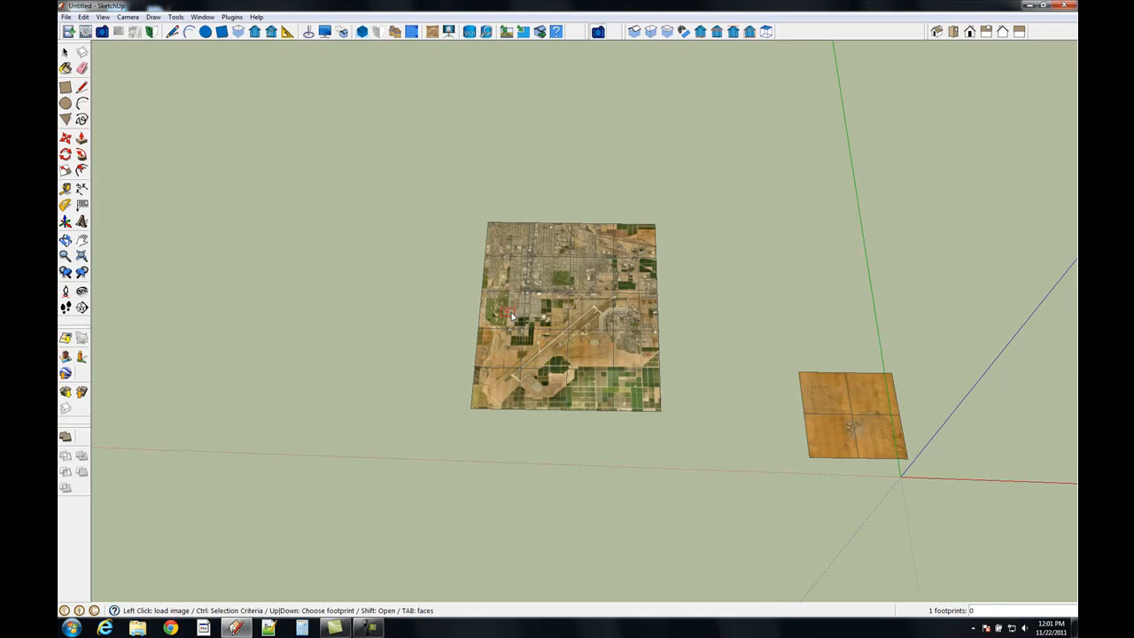
pyautogui.scroll(3, 515, 305)
pyautogui.scroll(-1, 515, 305)
pyautogui.scroll(6, 520, 300)
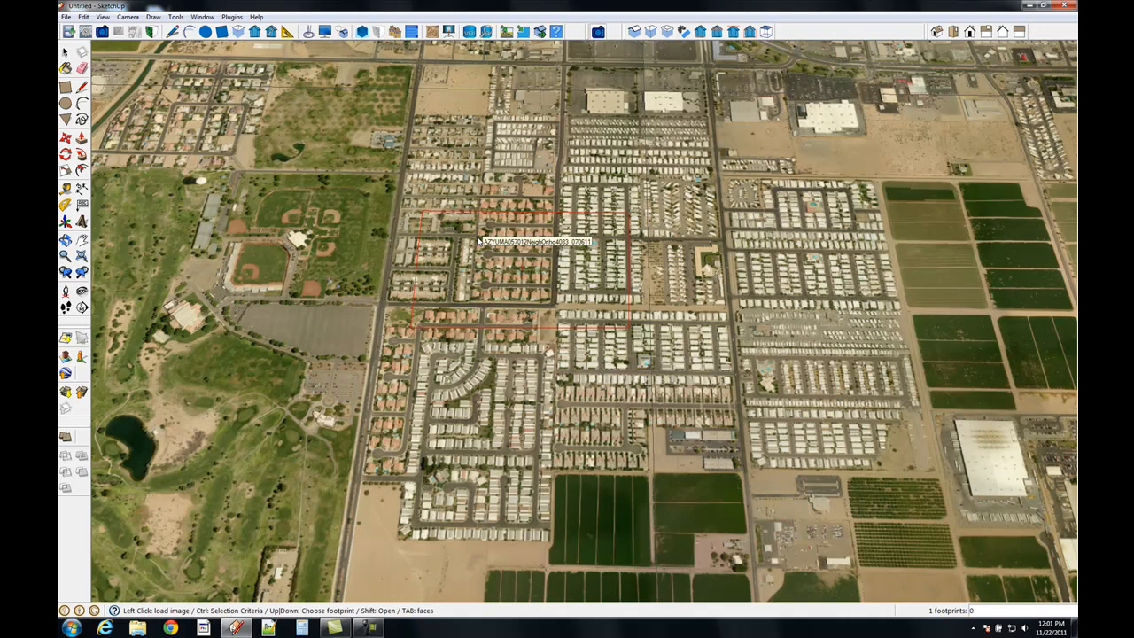
pyautogui.scroll(4, 479, 241)
pyautogui.scroll(-5, 582, 409)
pyautogui.scroll(1, 582, 409)
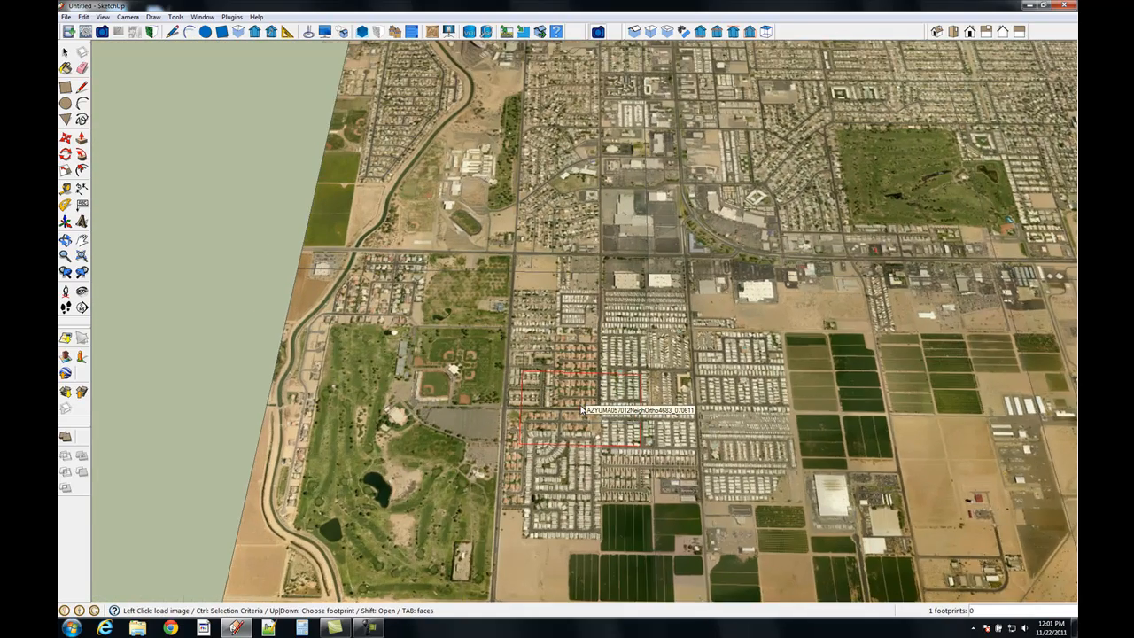
pyautogui.scroll(1, 582, 409)
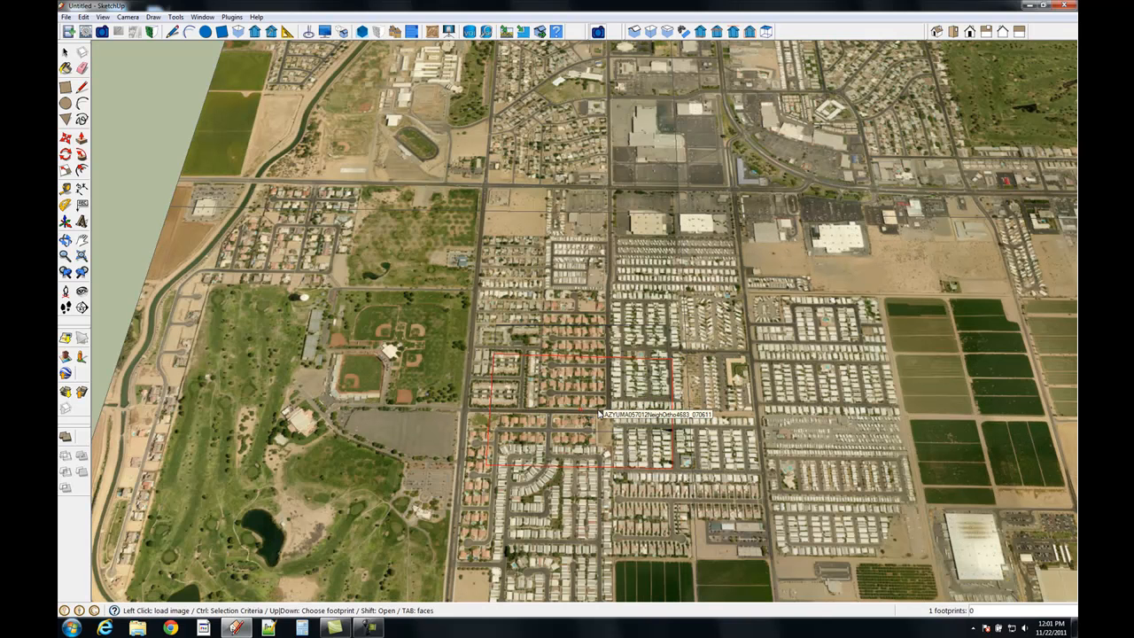
pyautogui.rightClick(558, 381)
pyautogui.moveTo(622, 312)
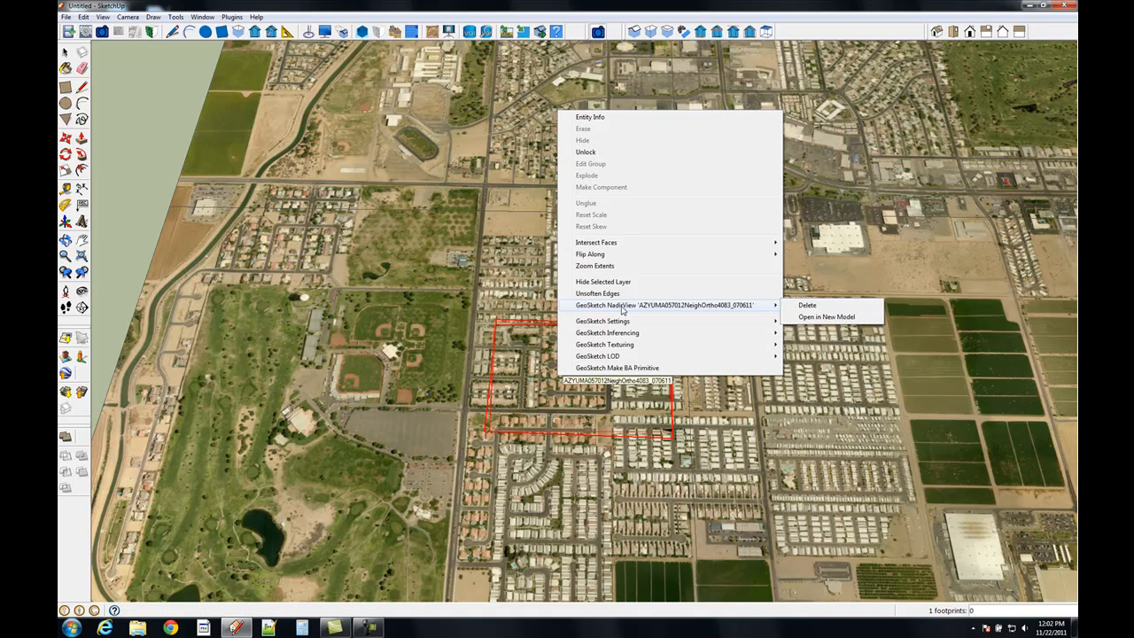
pyautogui.click(832, 317)
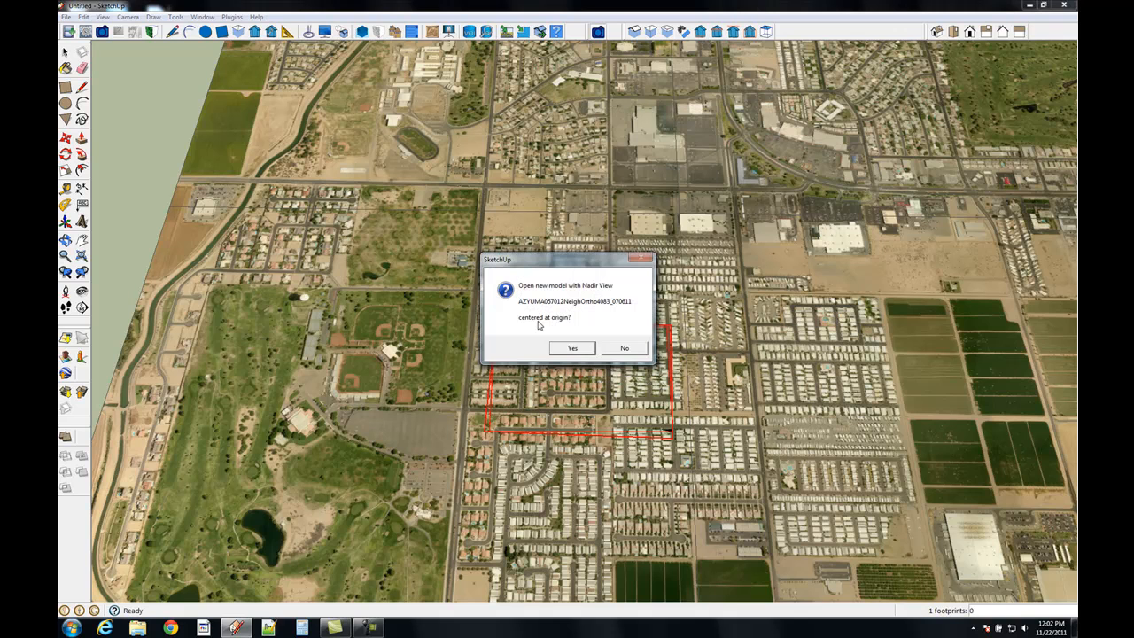
pyautogui.click(576, 349)
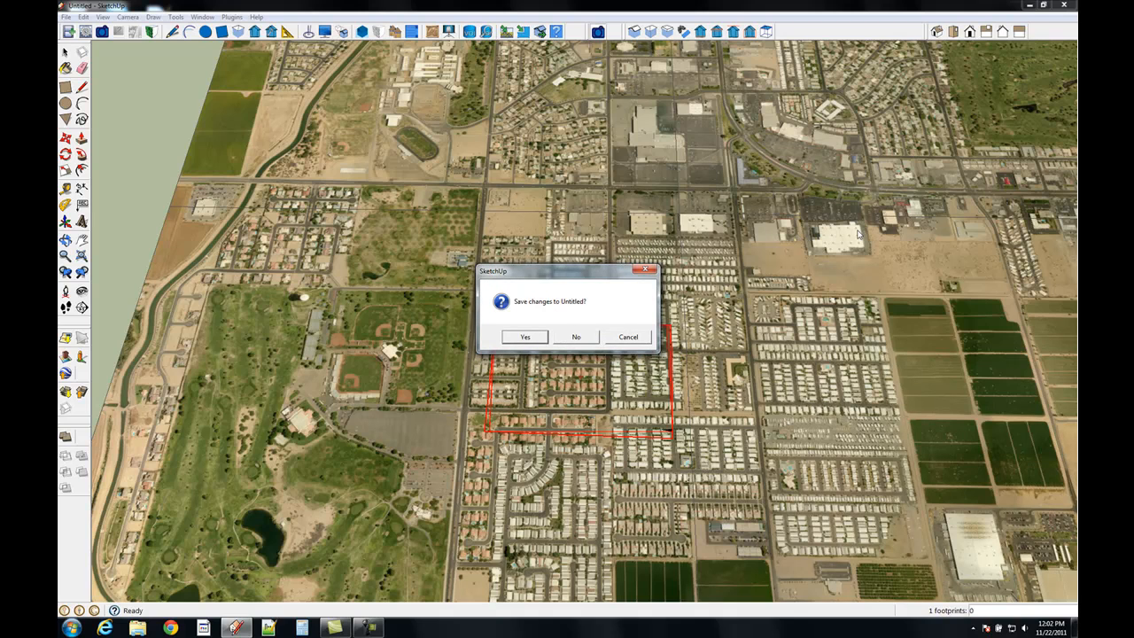
pyautogui.click(577, 341)
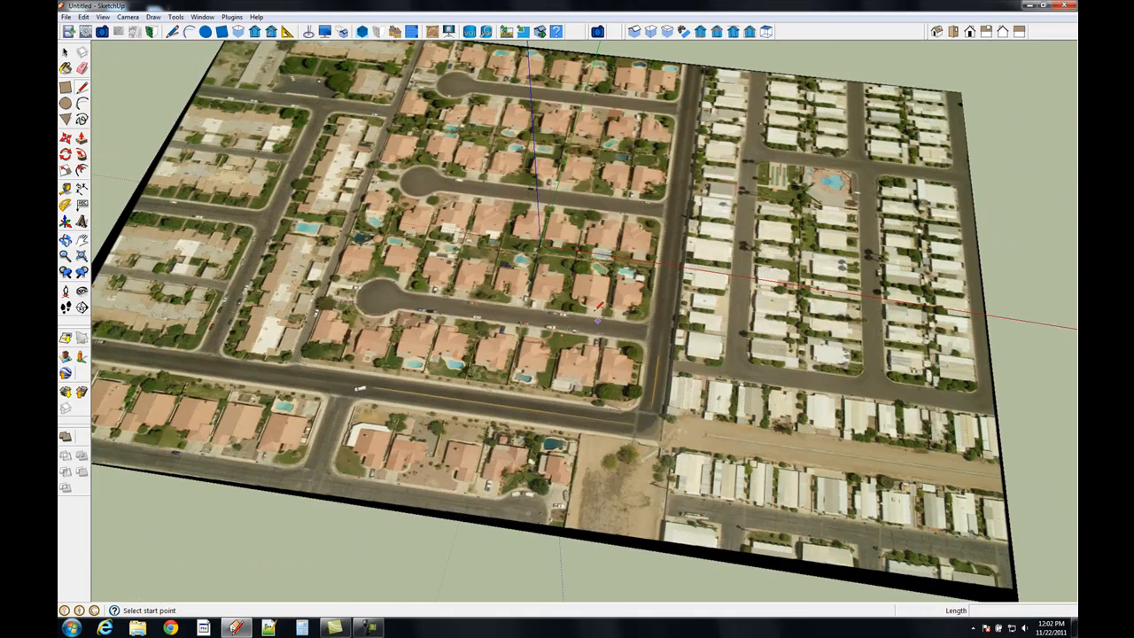
# Load the Pictometry footprints from the single shapefile AZYUMA_NOB.shp, accepting the Geographic WGS84 projection and the AZYUMA07-USMC-093-LIB image directory
pyautogui.moveTo(597, 309); pyautogui.dragTo(618, 390, button='middle')
pyautogui.scroll(-5, 618, 391)
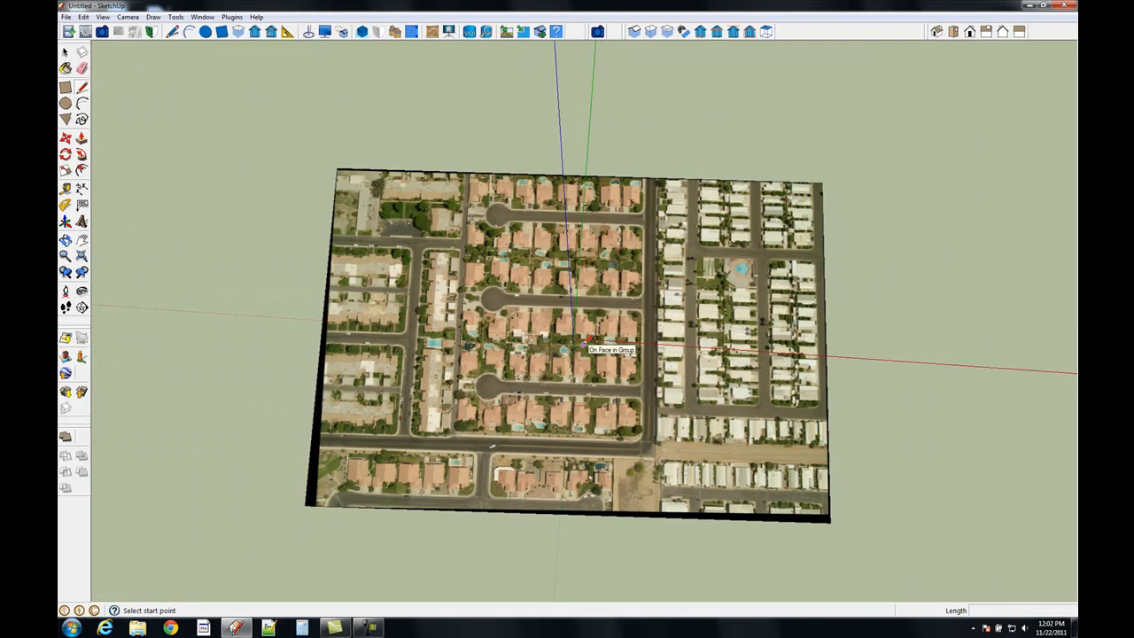
pyautogui.scroll(-6, 586, 340)
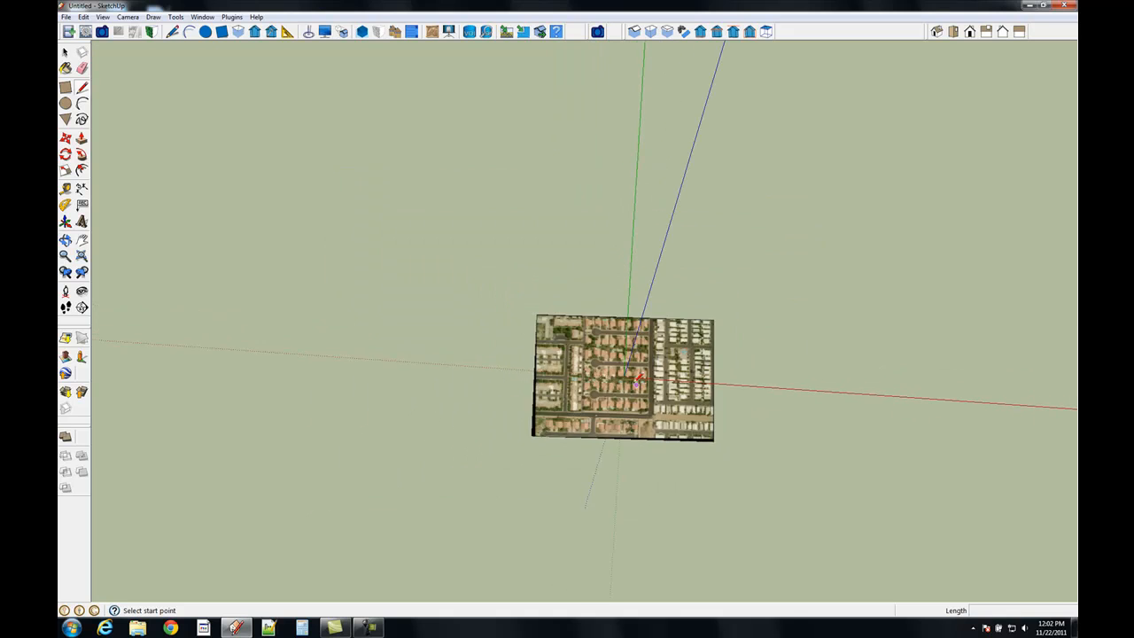
pyautogui.moveTo(634, 378); pyautogui.dragTo(518, 325, button='middle')
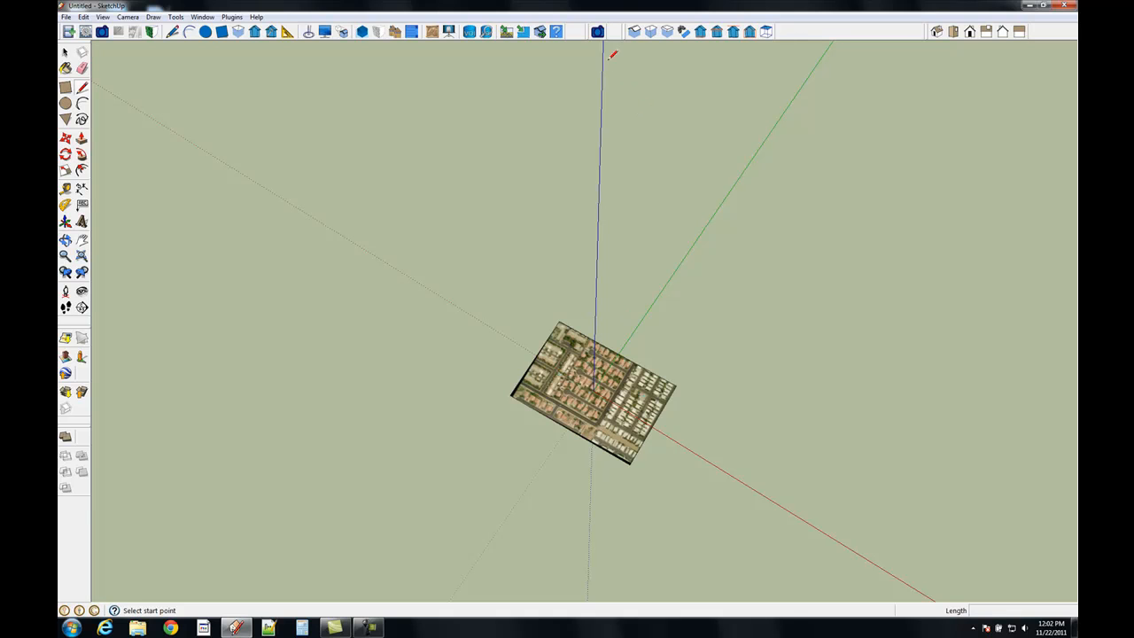
pyautogui.click(597, 31)
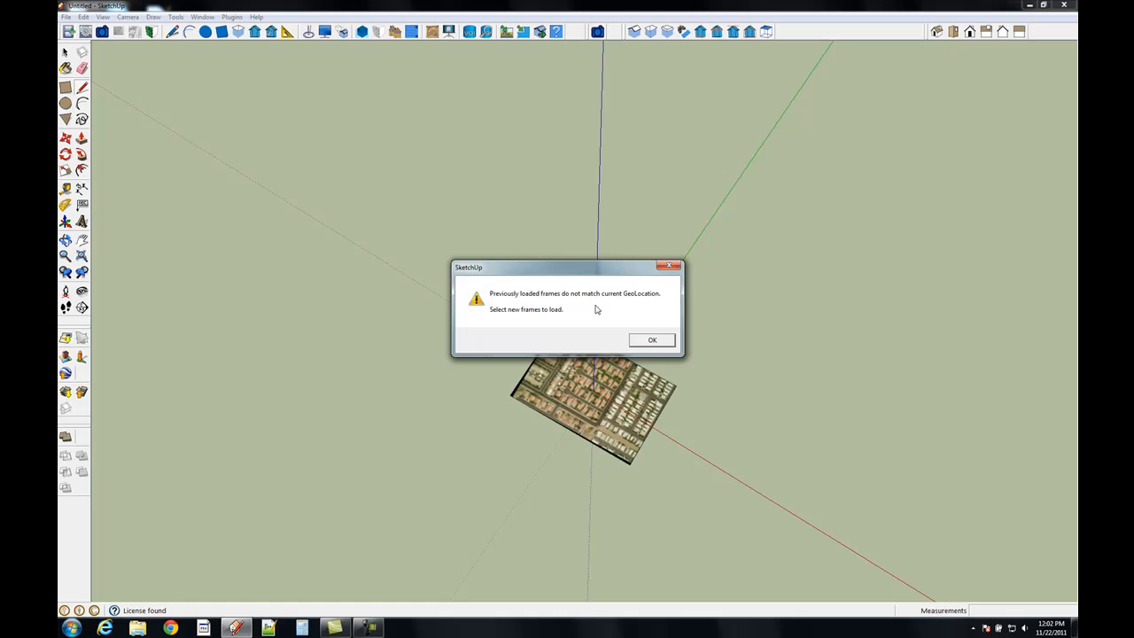
pyautogui.click(653, 343)
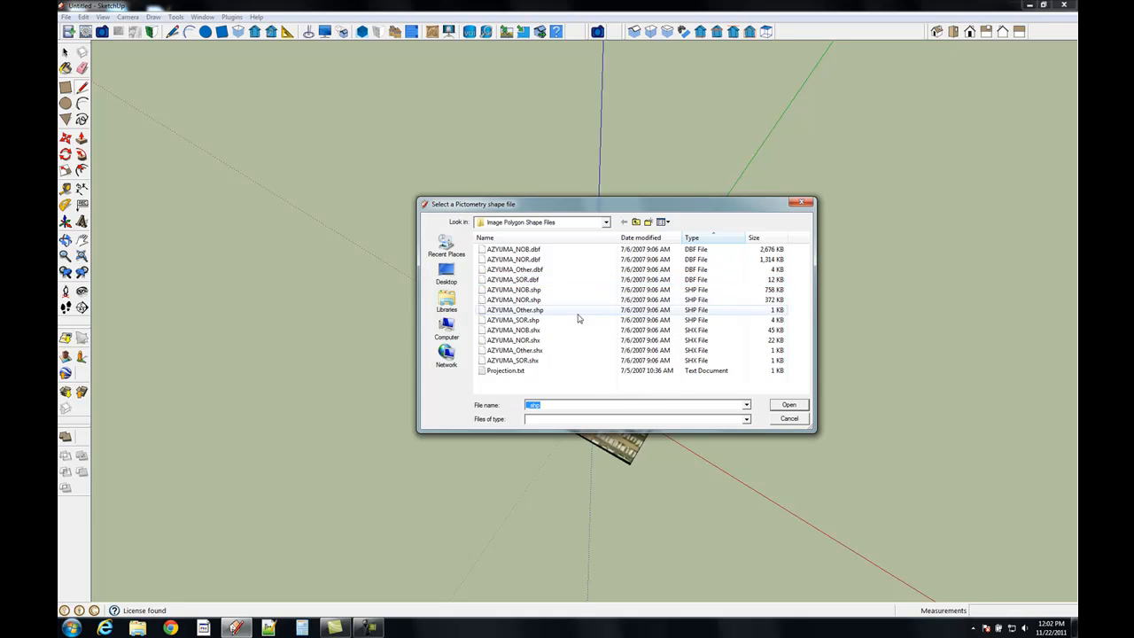
pyautogui.doubleClick(523, 289)
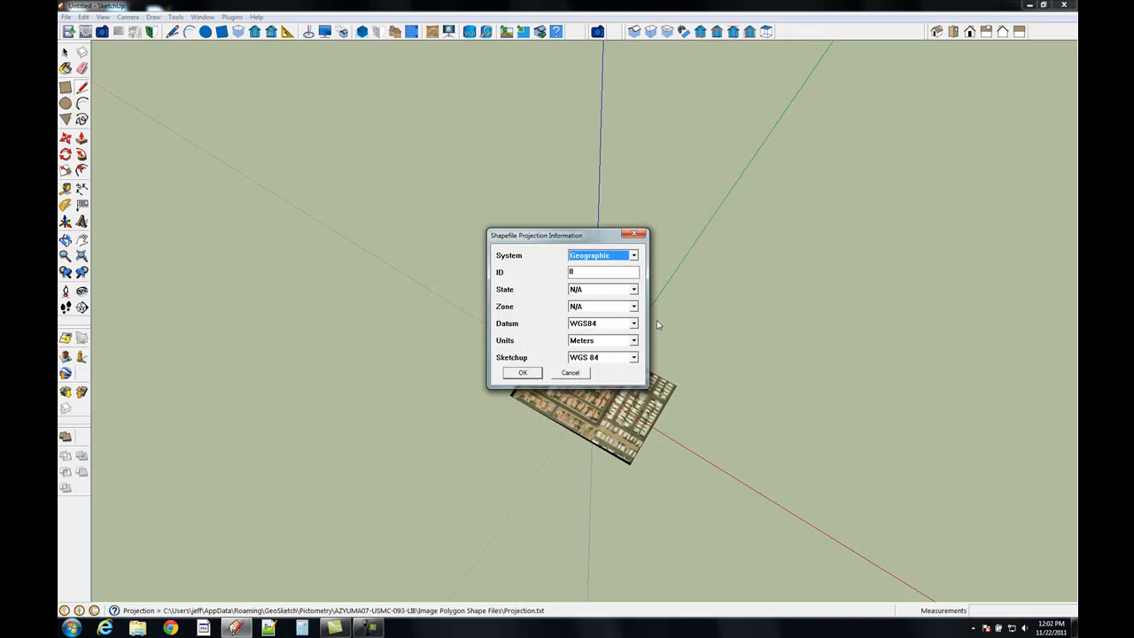
pyautogui.click(522, 372)
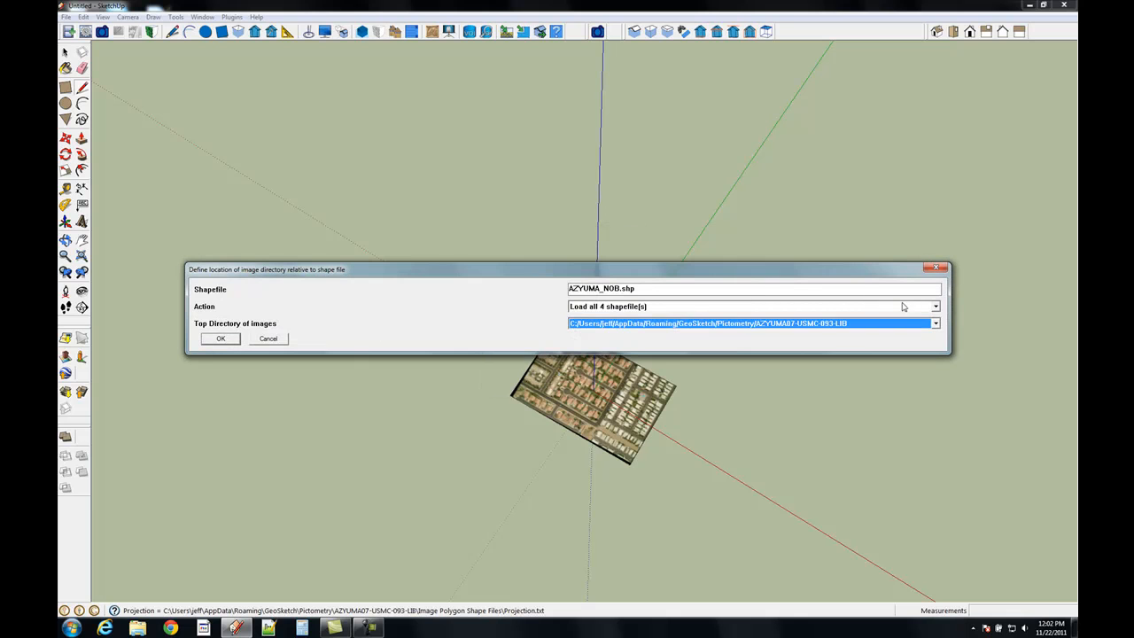
pyautogui.click(936, 306)
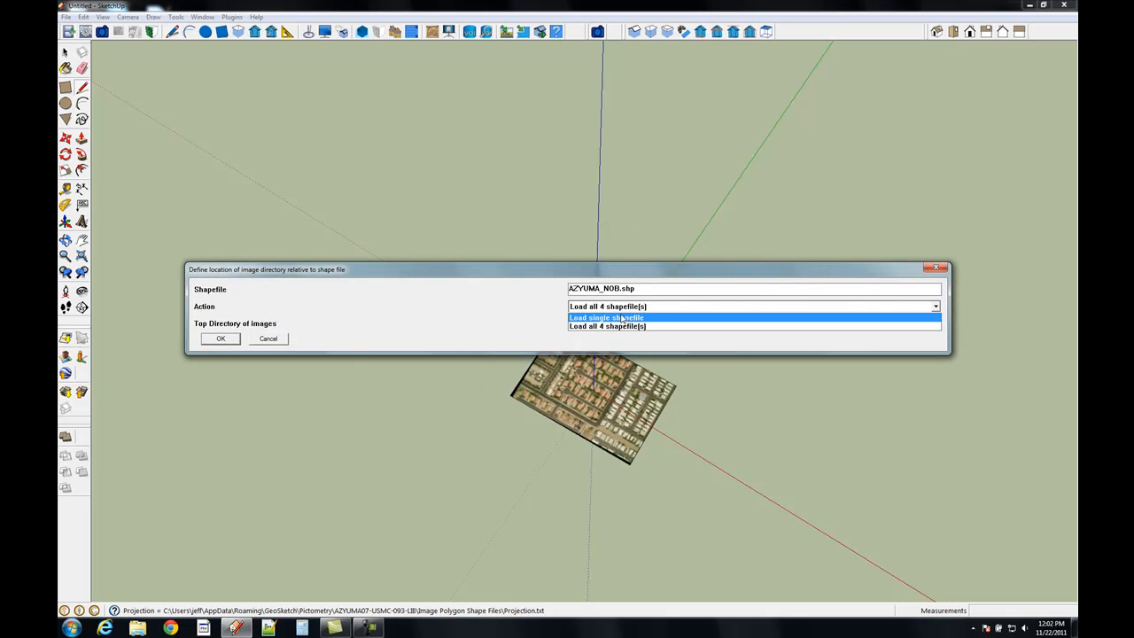
pyautogui.click(622, 318)
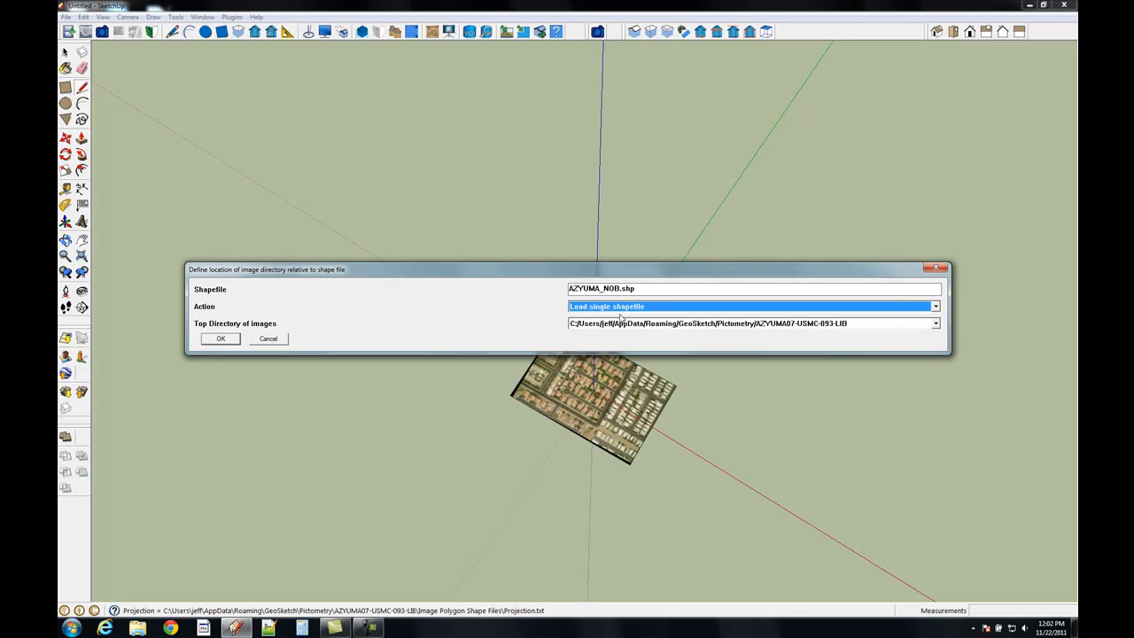
pyautogui.click(217, 338)
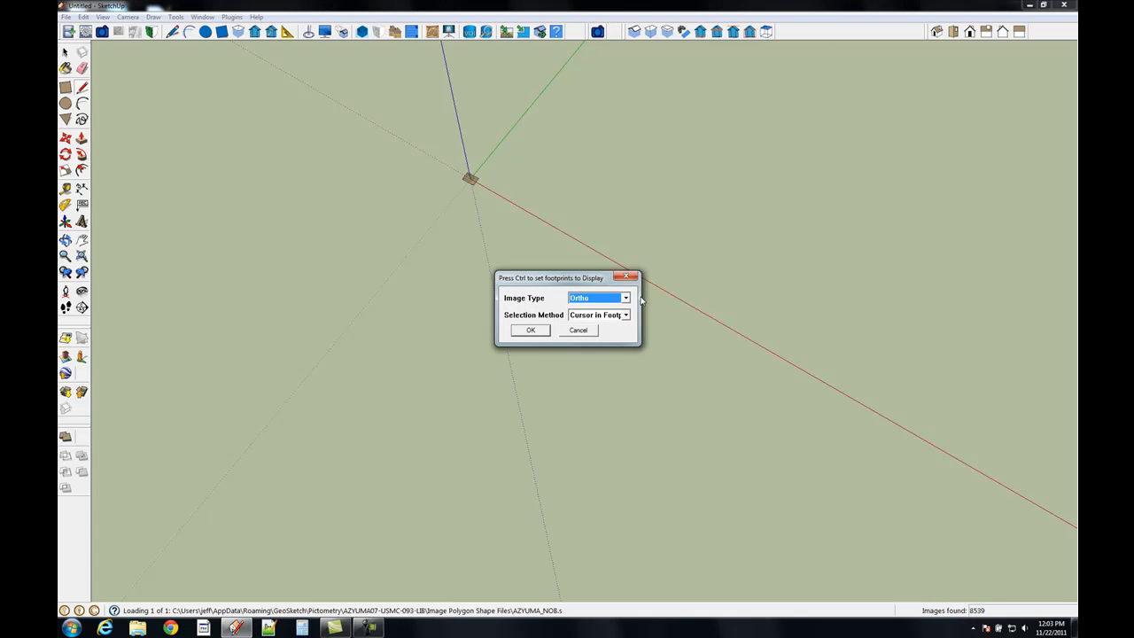
# Set the footprint selection criteria to image type Obliq_North with the Cursor at center method
pyautogui.click(626, 298)
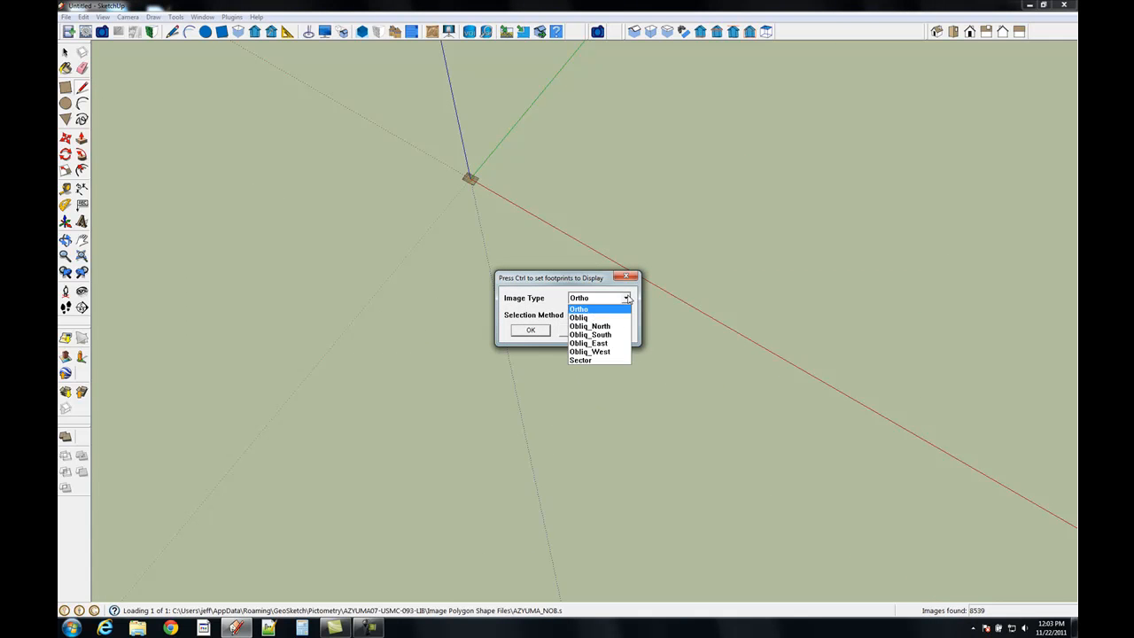
pyautogui.click(594, 327)
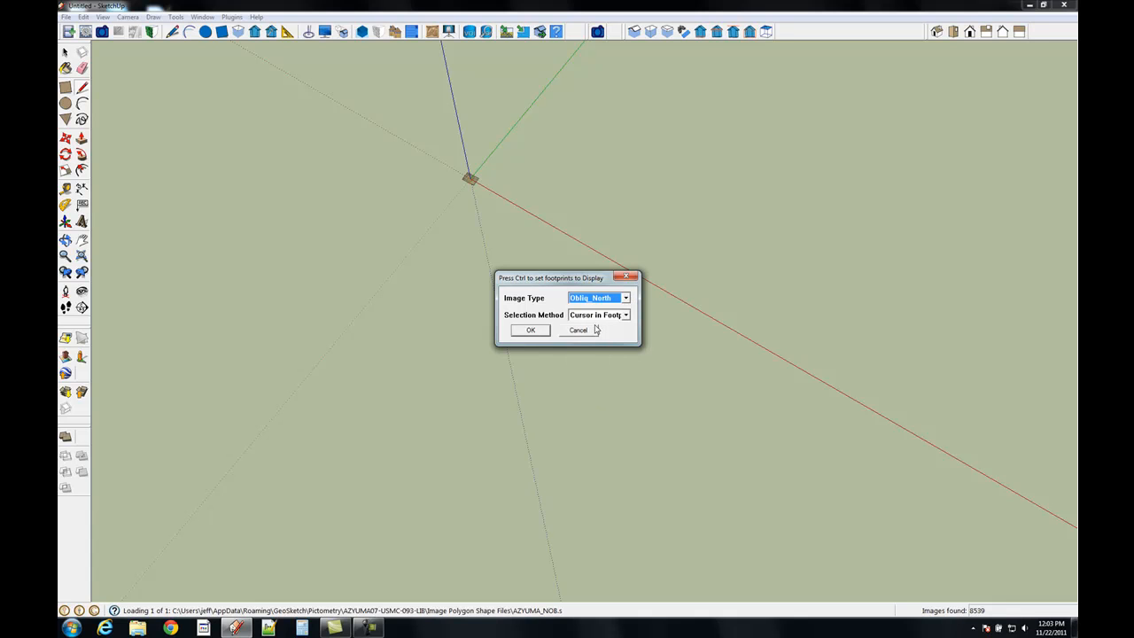
pyautogui.click(626, 316)
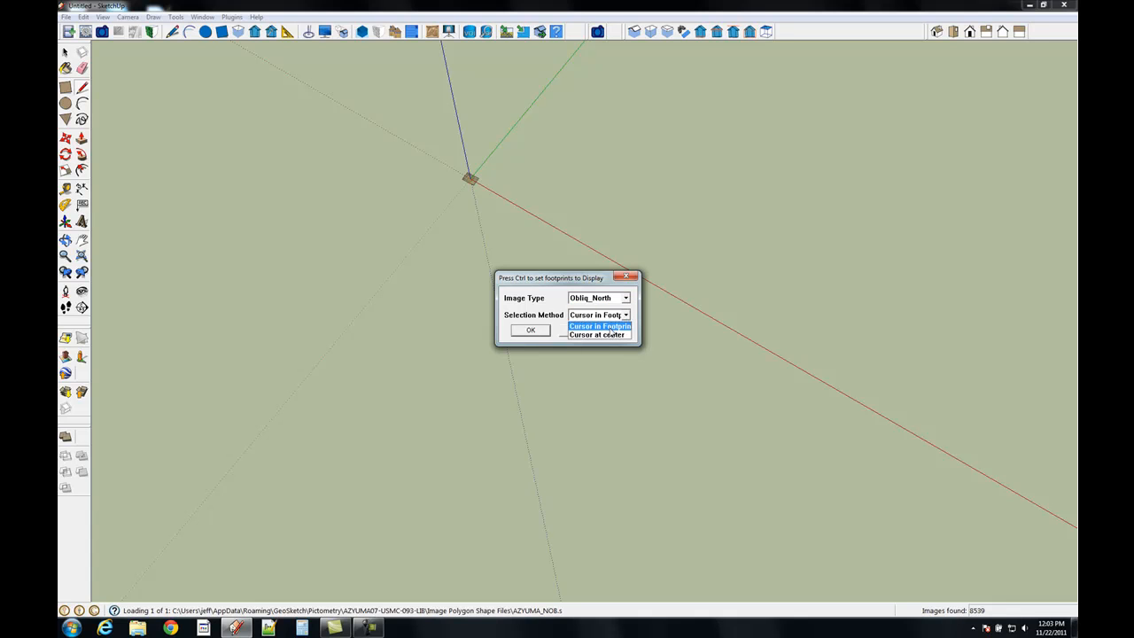
pyautogui.click(602, 335)
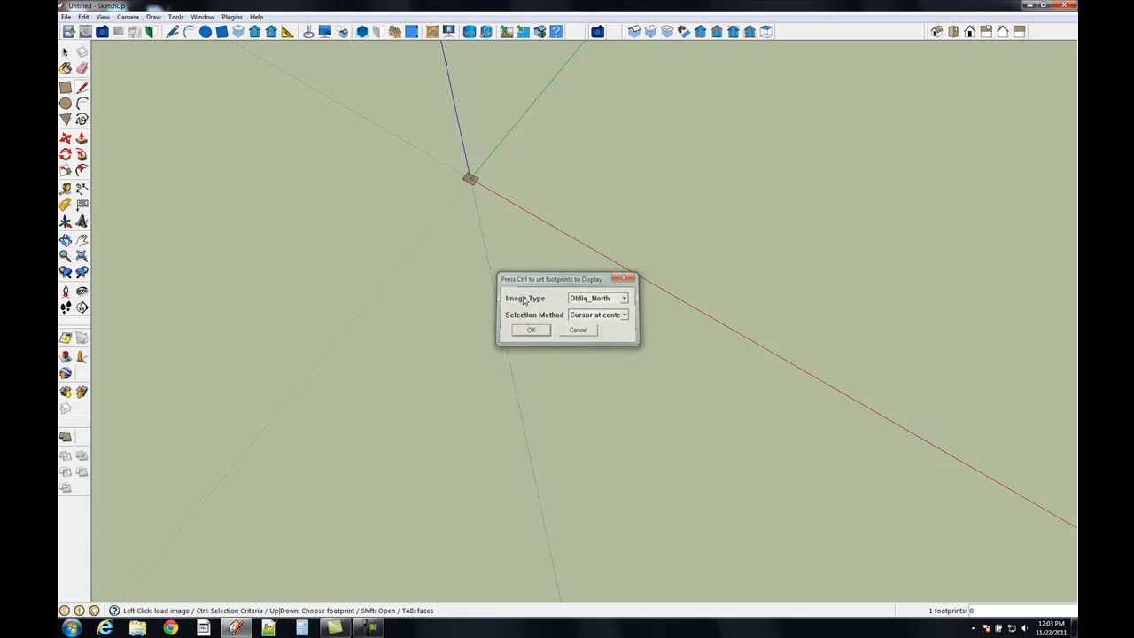
# Load the north oblique image whose footprint is centered on the housing blocks near the model origin
pyautogui.scroll(5, 468, 178)
pyautogui.scroll(8, 468, 194)
pyautogui.scroll(-5, 639, 290)
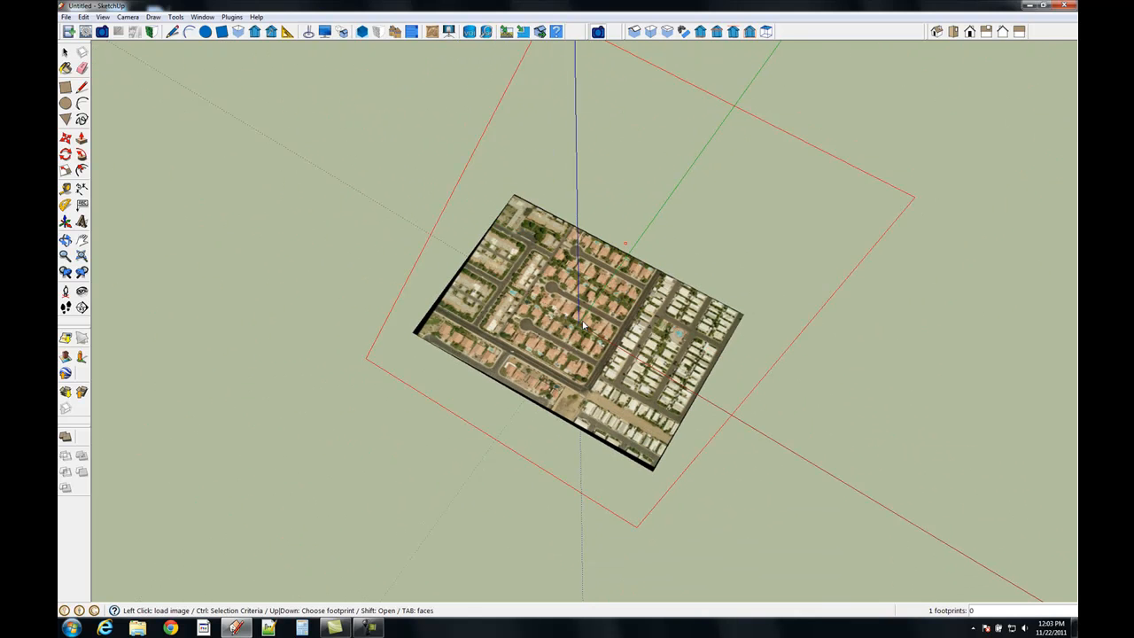
pyautogui.click(588, 319)
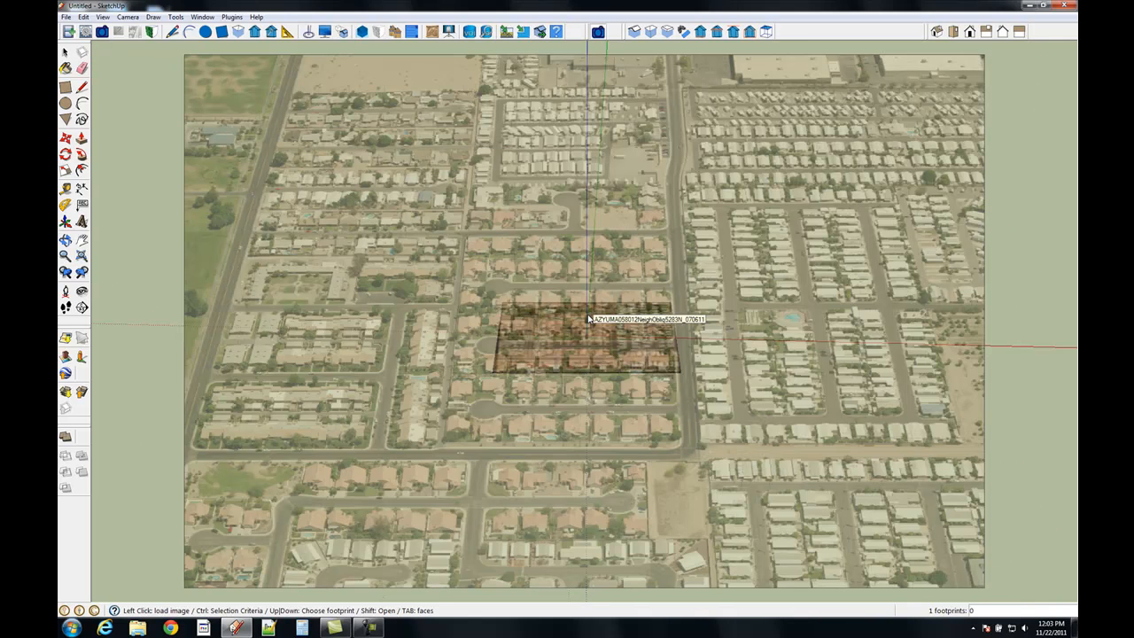
# Set the footprint image type to Obliq_South and load the south oblique image centered on the ortho near the model origin
pyautogui.scroll(-5, 717, 315)
pyautogui.moveTo(480, 289)
pyautogui.mouseDown(button='middle')
pyautogui.moveTo(771, 296)
pyautogui.moveTo(611, 329)
pyautogui.mouseUp(button='middle')
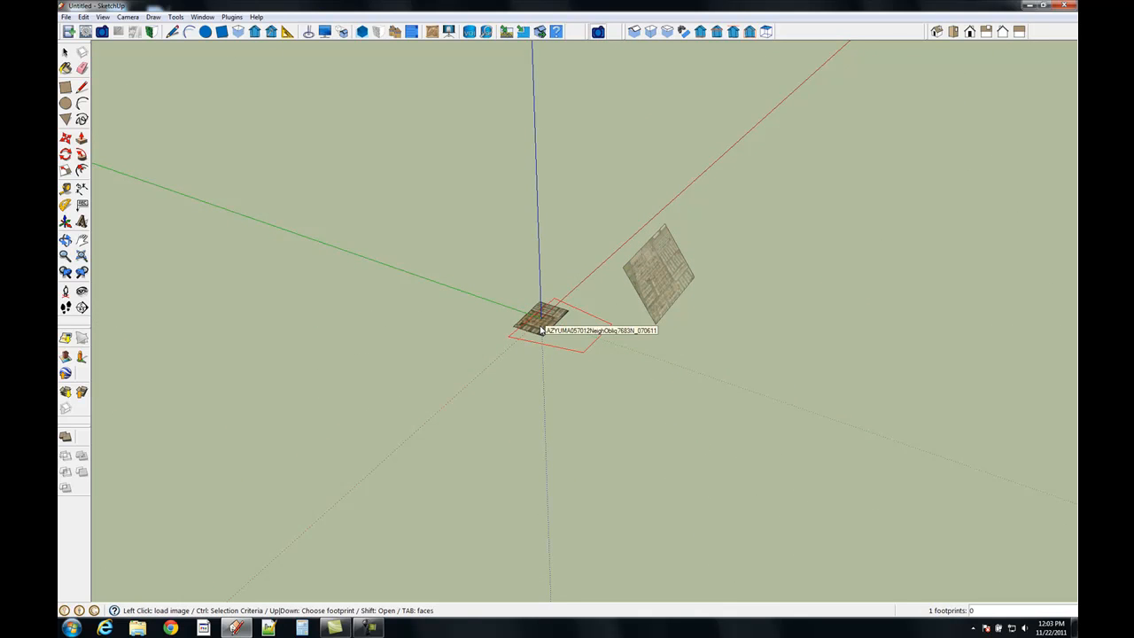
pyautogui.press('ctrl')
pyautogui.click(625, 297)
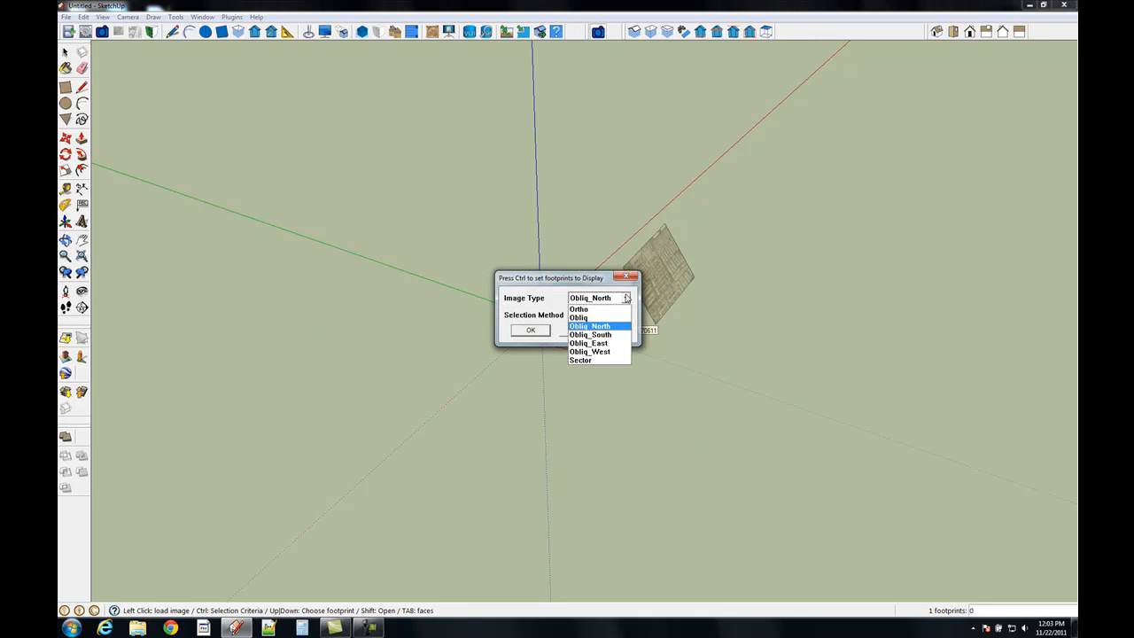
pyautogui.click(611, 335)
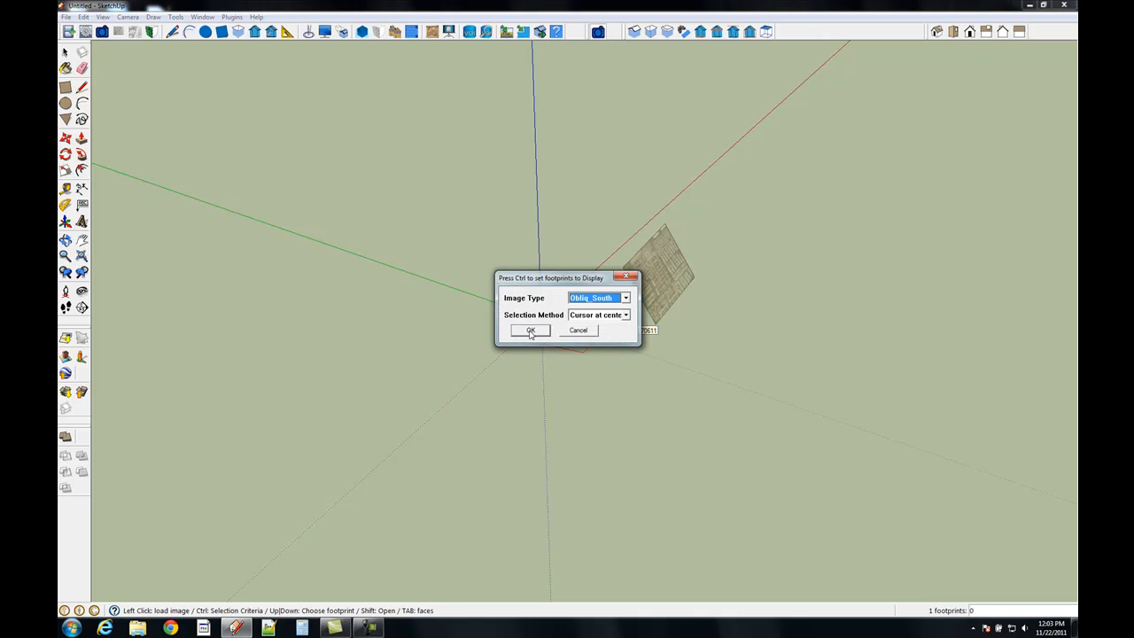
pyautogui.click(531, 330)
pyautogui.scroll(5, 550, 319)
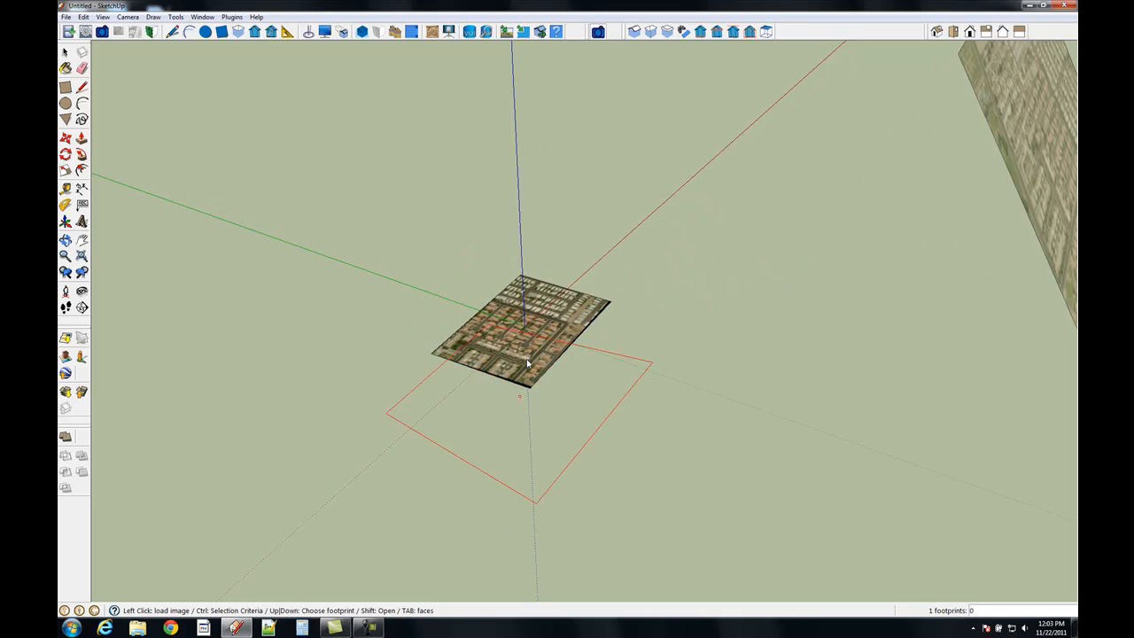
pyautogui.click(794, 419)
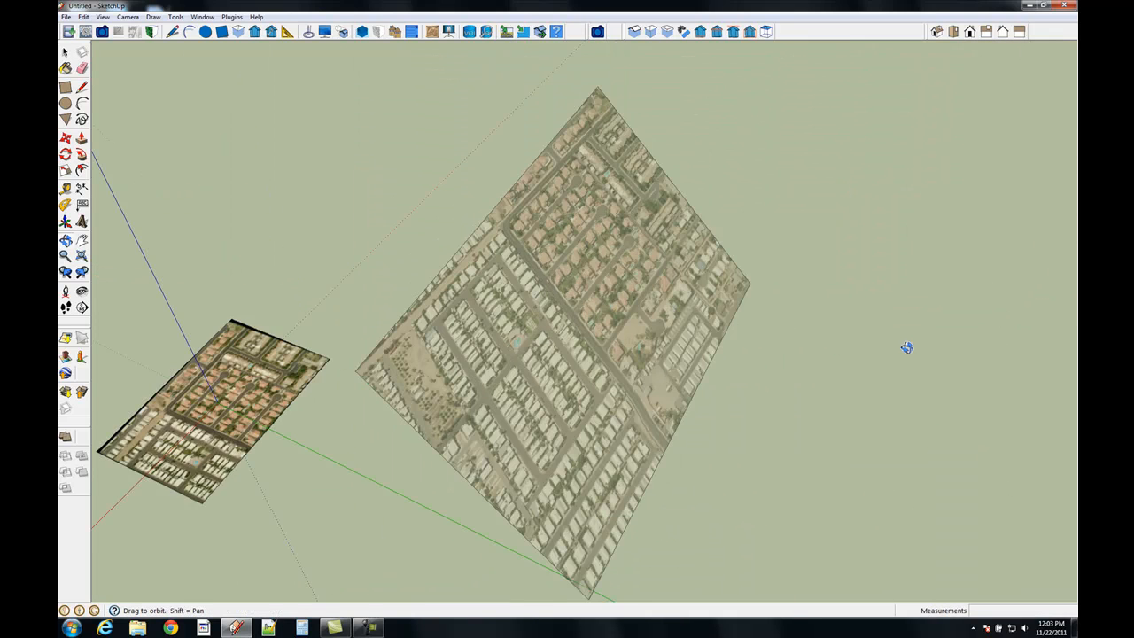
# Switch the footprint image type to Obliq_East and load the east oblique image centered on the neighborhood ortho
pyautogui.scroll(-5, 948, 345)
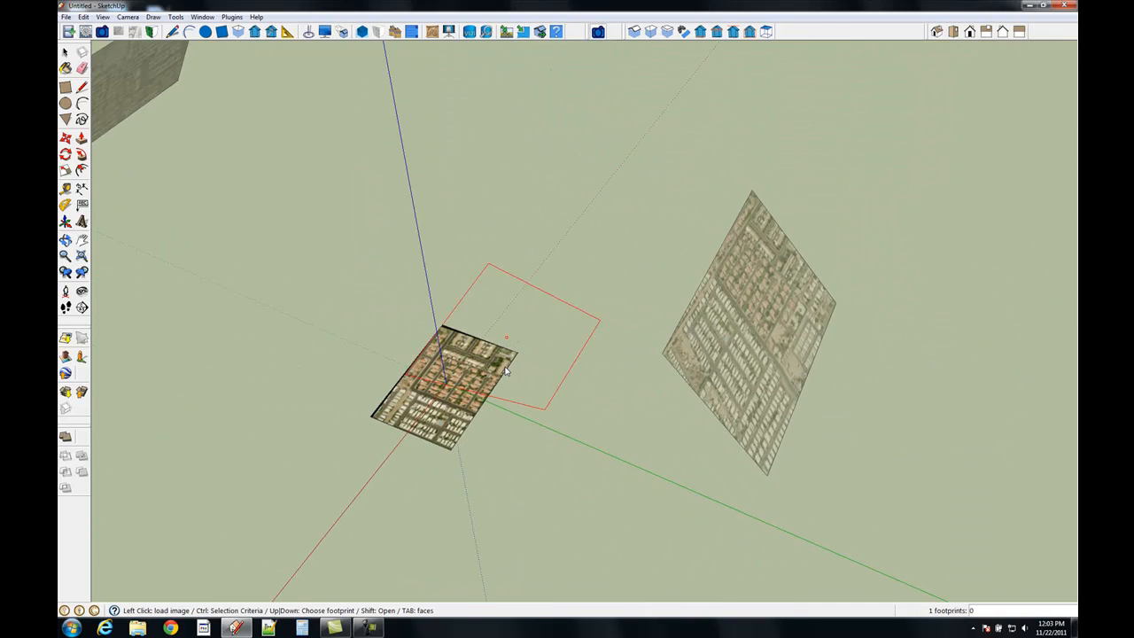
pyautogui.press('ctrl')
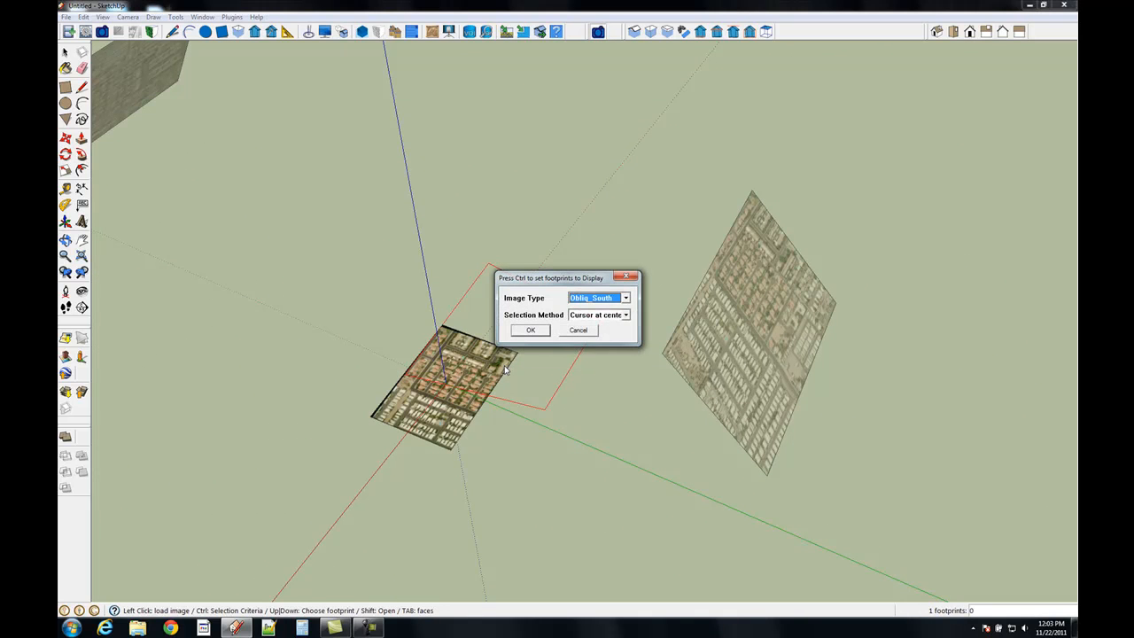
pyautogui.click(624, 298)
pyautogui.click(595, 343)
pyautogui.click(529, 331)
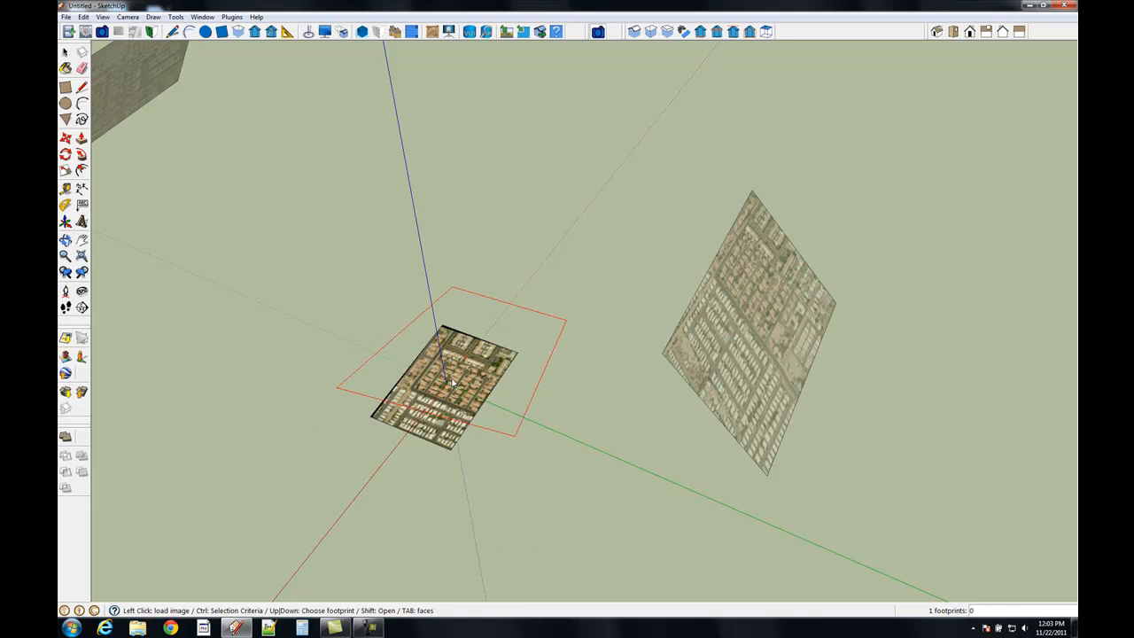
pyautogui.click(696, 435)
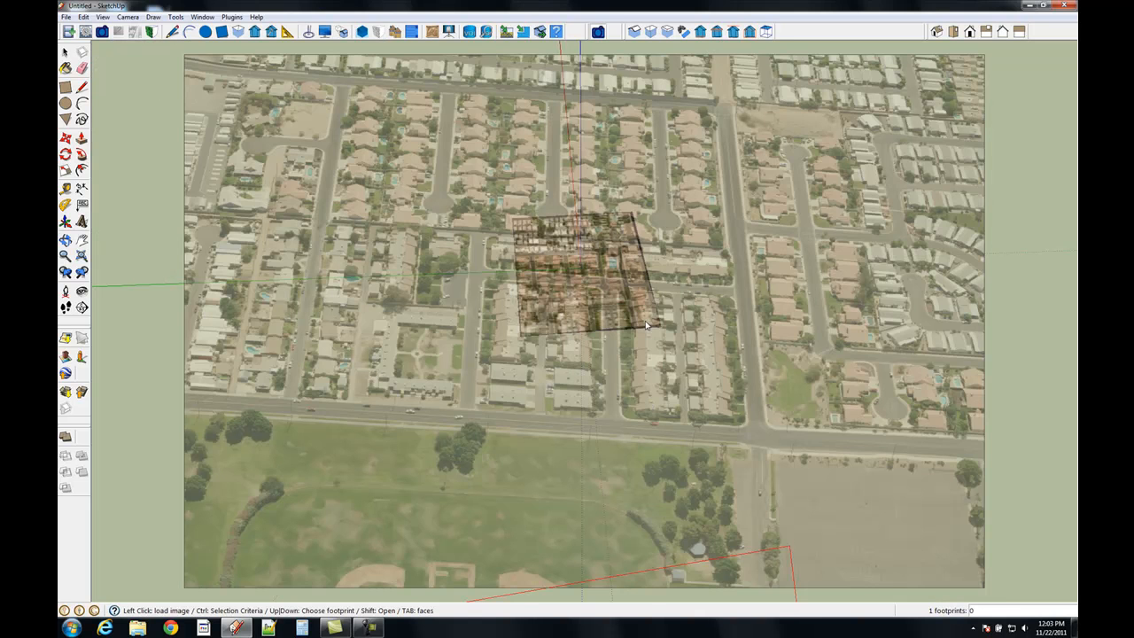
# Change the footprint image type to Obliq_West, load the west oblique image centered on the ortho, and exit the footprint tool
pyautogui.moveTo(590, 308); pyautogui.dragTo(566, 306, button='middle')
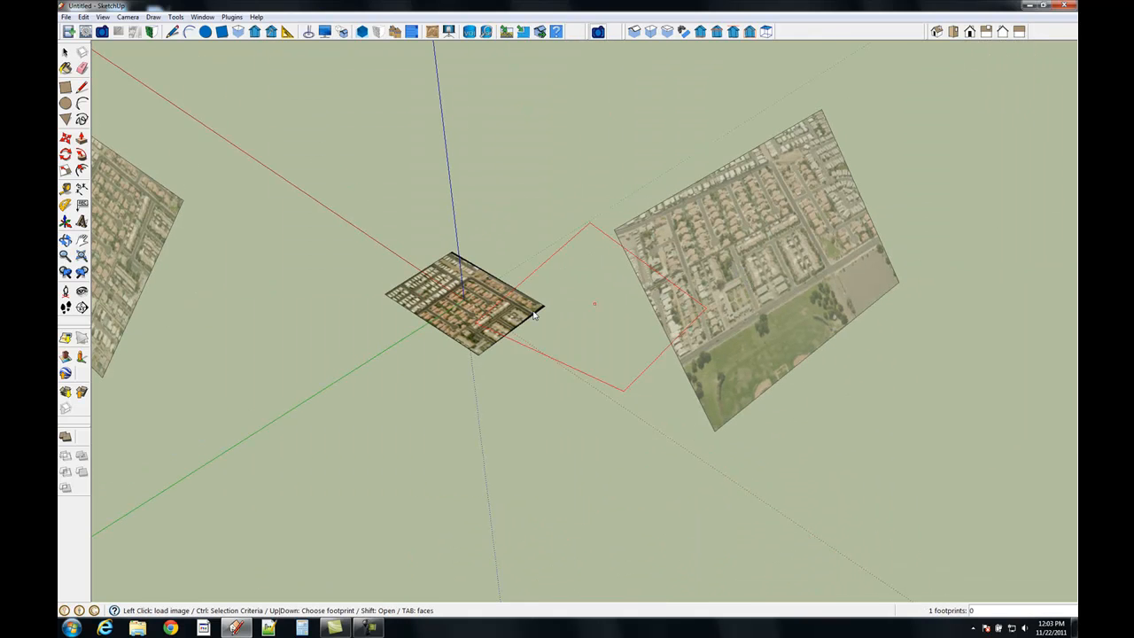
pyautogui.press('ctrl')
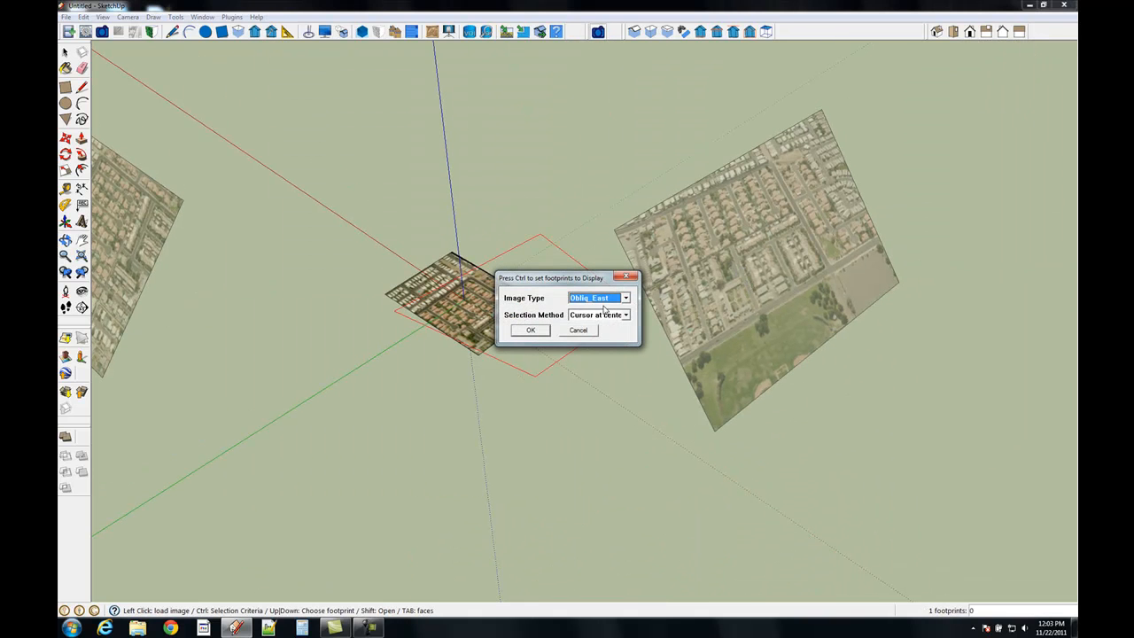
pyautogui.click(625, 298)
pyautogui.click(606, 351)
pyautogui.click(531, 332)
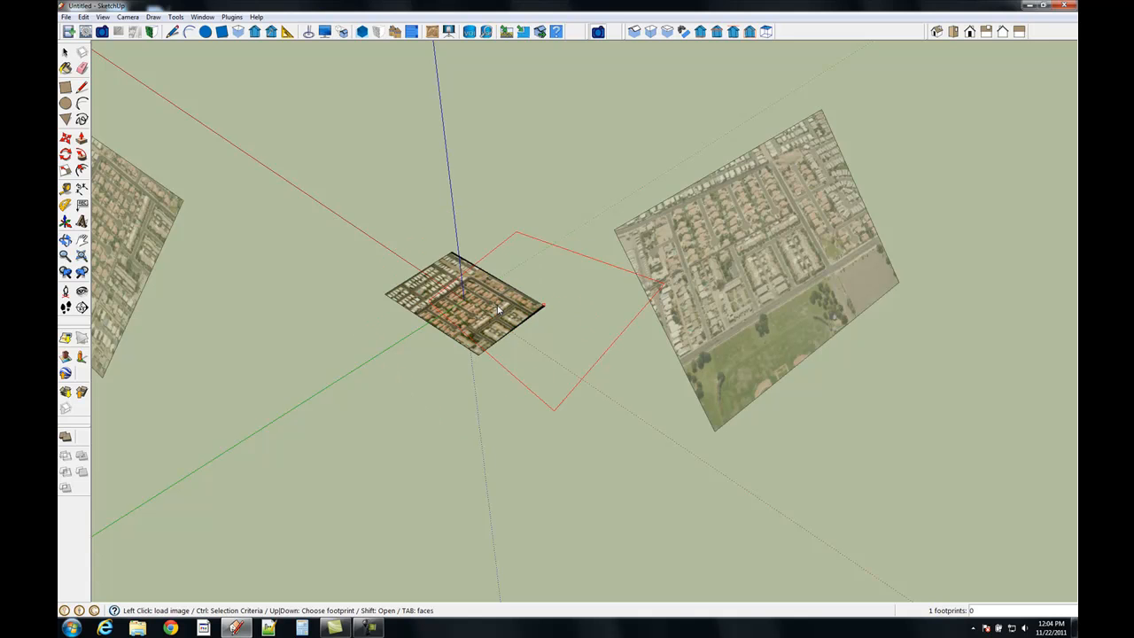
pyautogui.click(653, 387)
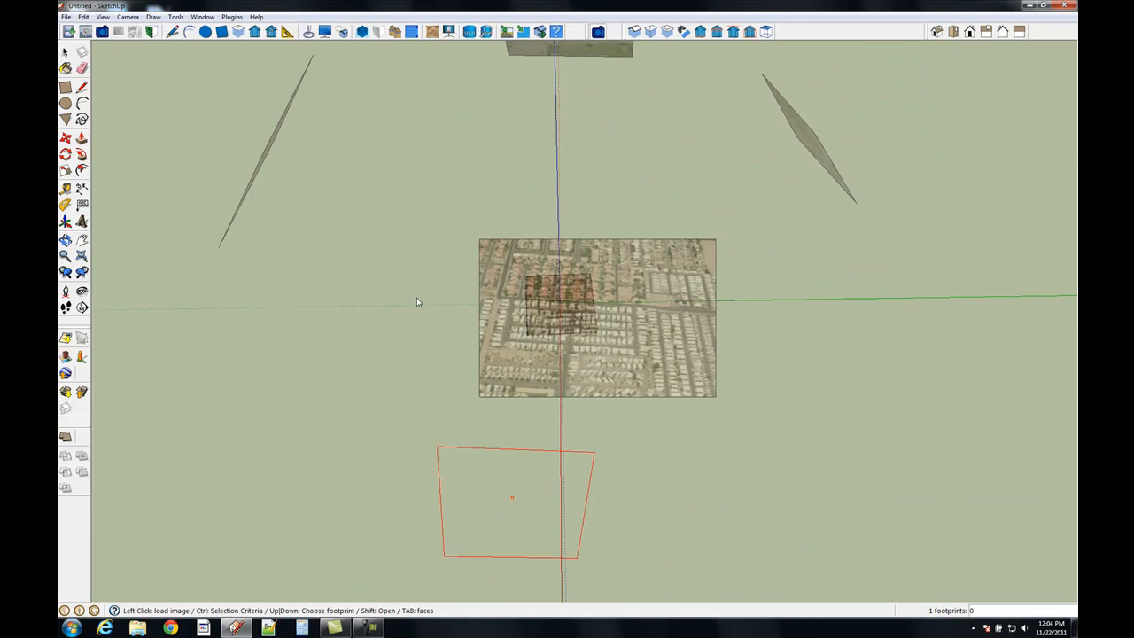
pyautogui.scroll(-5, 673, 348)
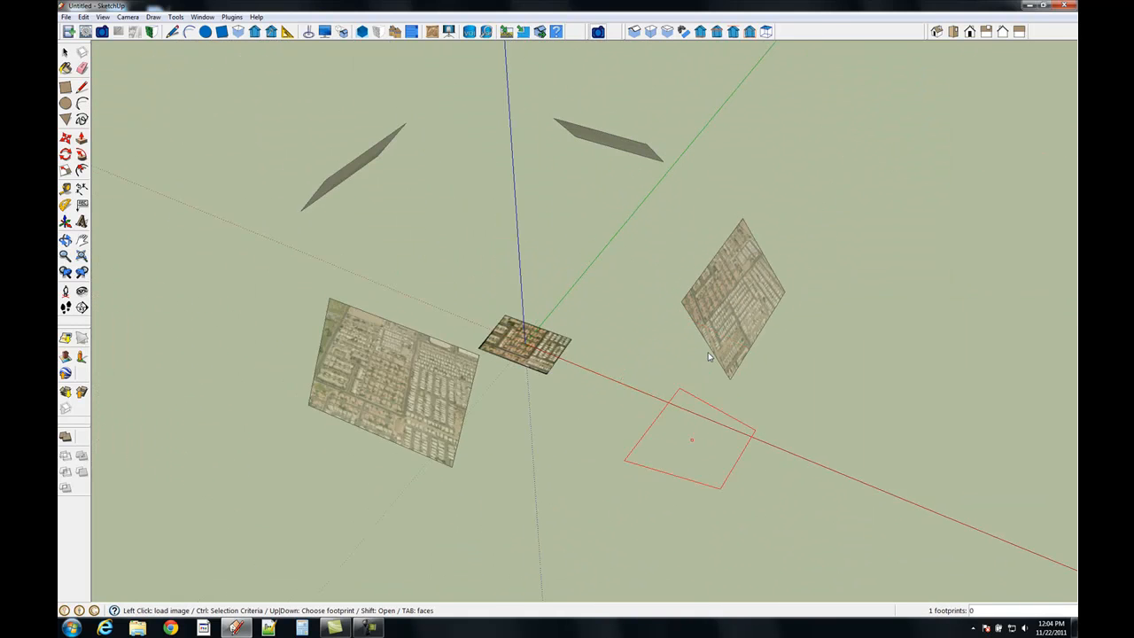
pyautogui.press('space')
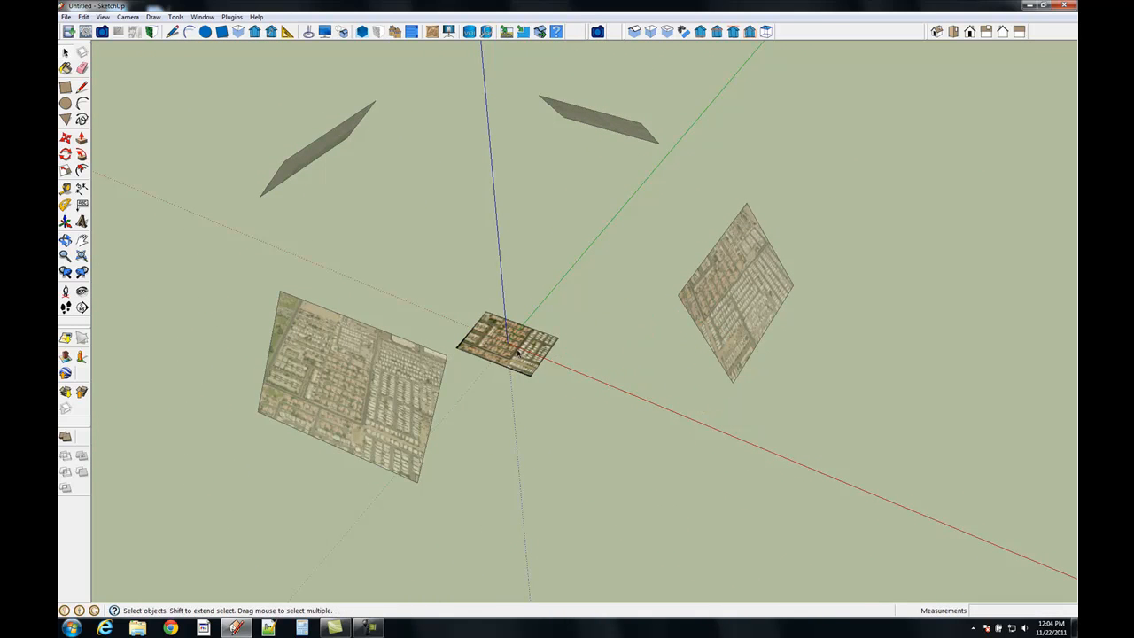